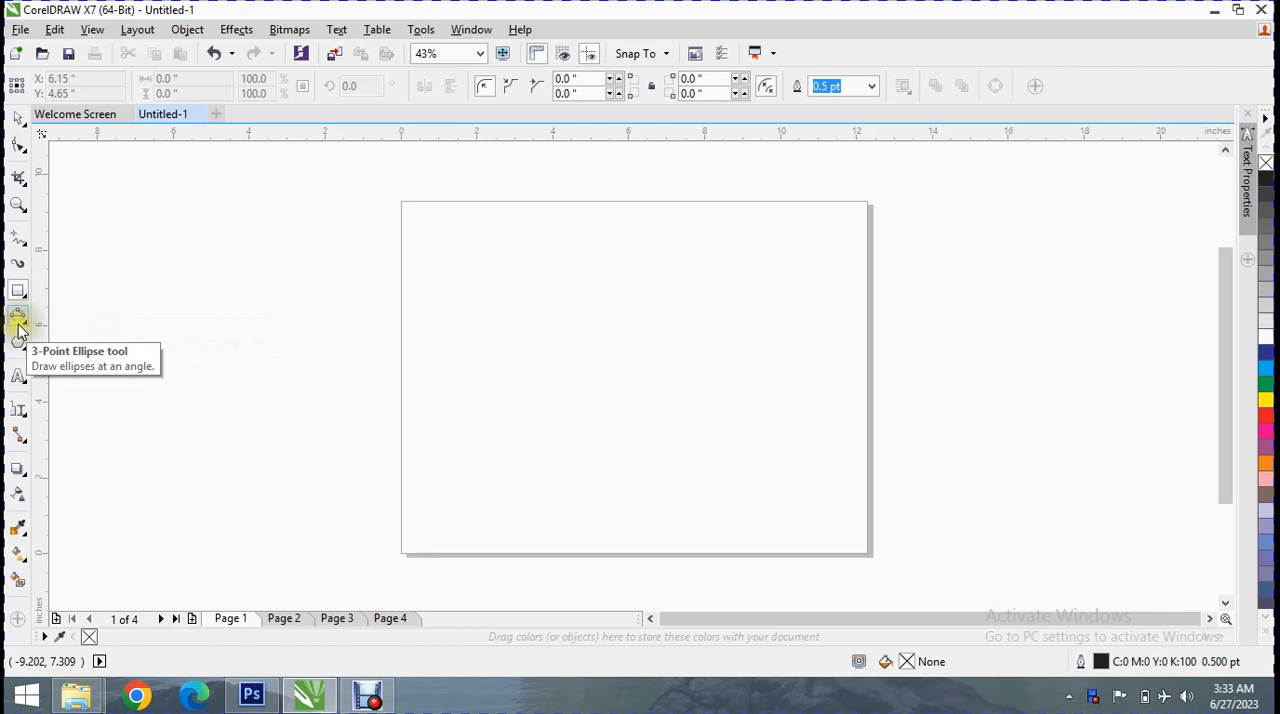
pyautogui.rightClick(29, 327)
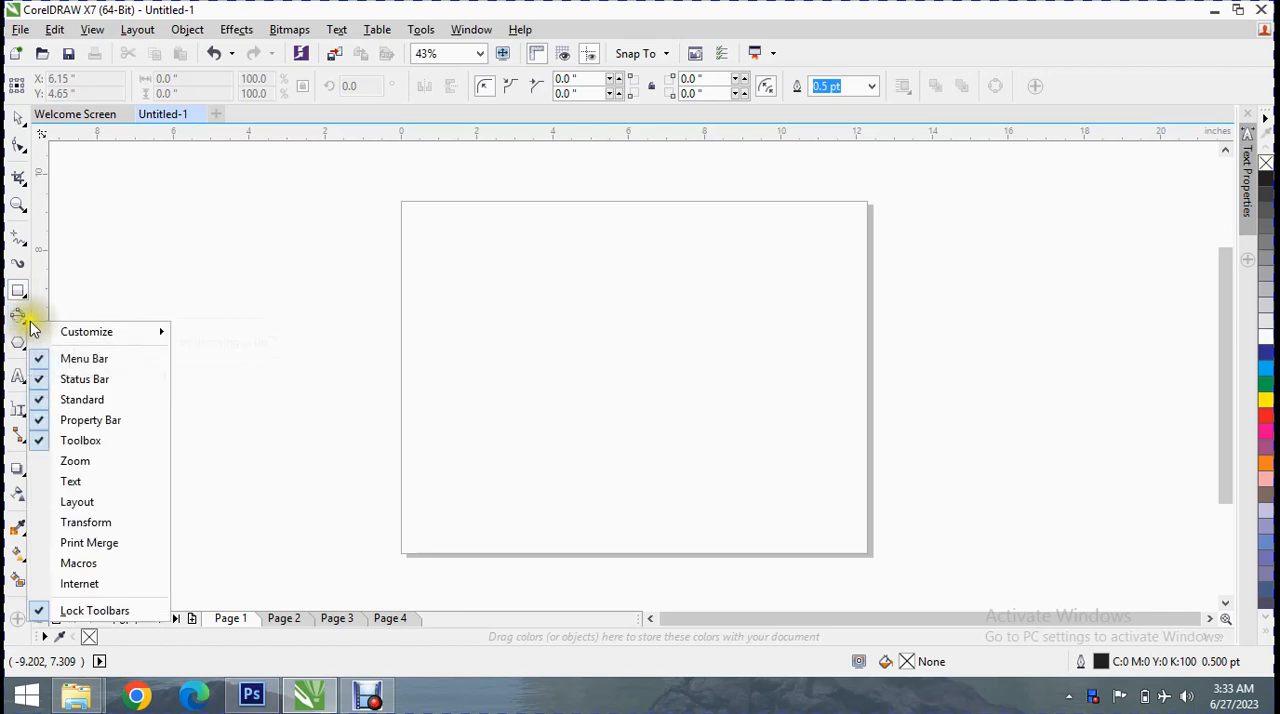
pyautogui.click(24, 317)
pyautogui.click(27, 321)
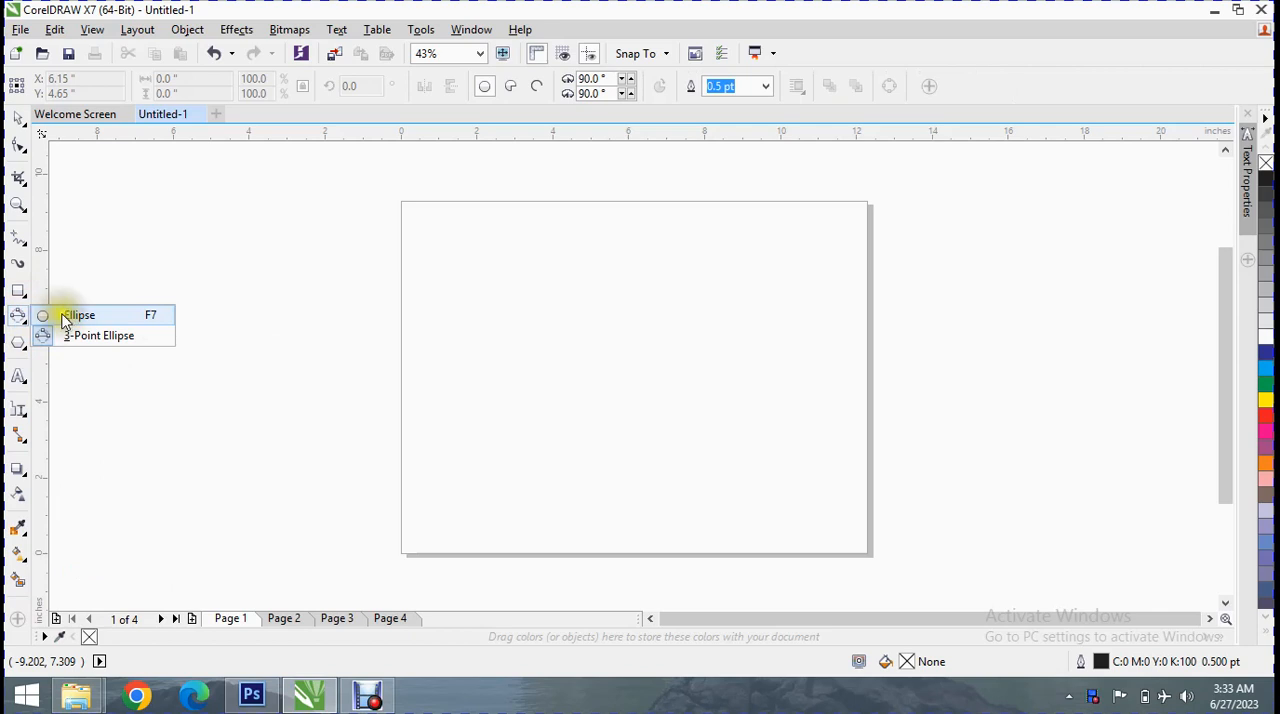
pyautogui.click(146, 285)
# Draw a rectangle about 9.63 by 5.81 inches across the page's left edge and fill it with green
pyautogui.click(18, 292)
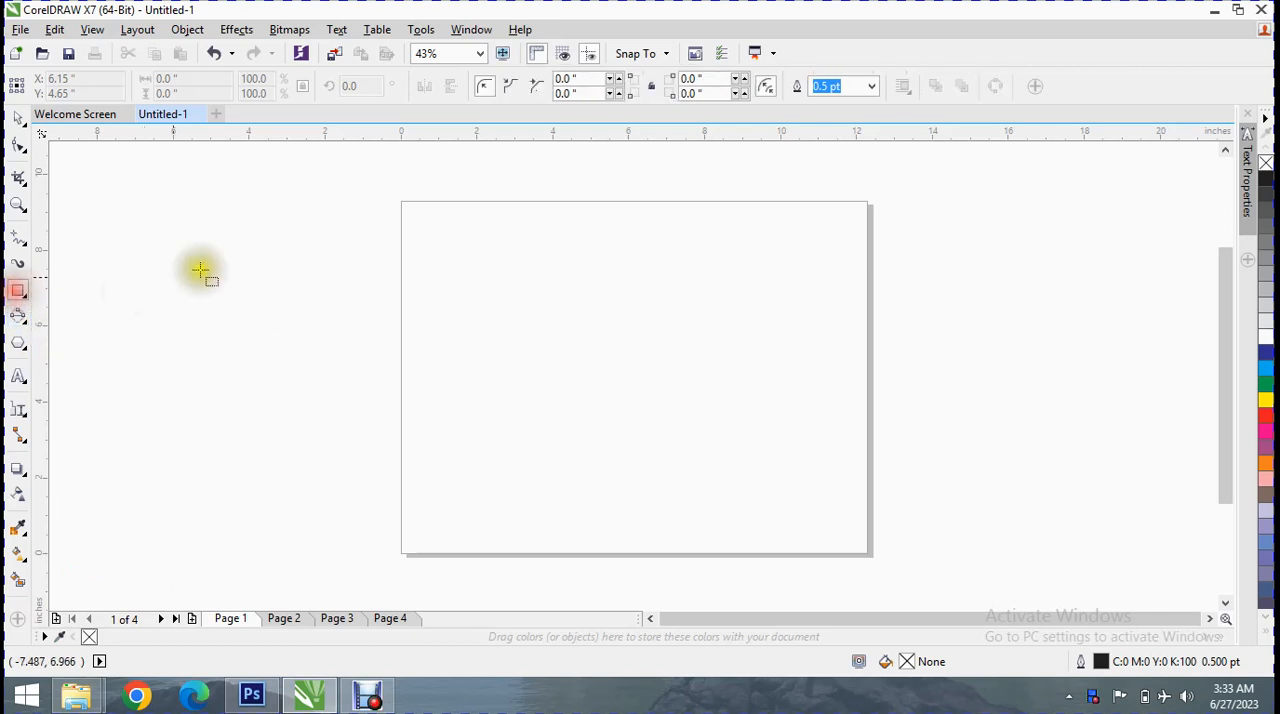
pyautogui.moveTo(258, 203); pyautogui.dragTo(623, 422)
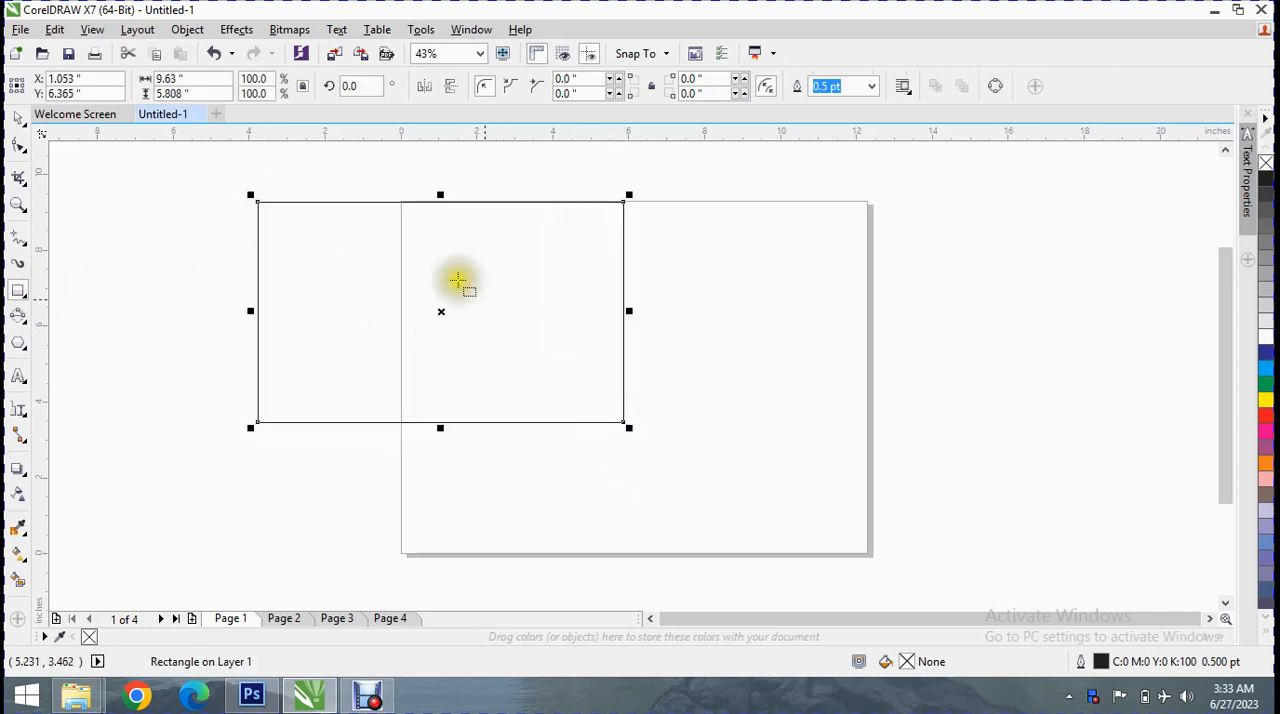
pyautogui.click(55, 78)
pyautogui.moveTo(55, 78); pyautogui.dragTo(24, 106)
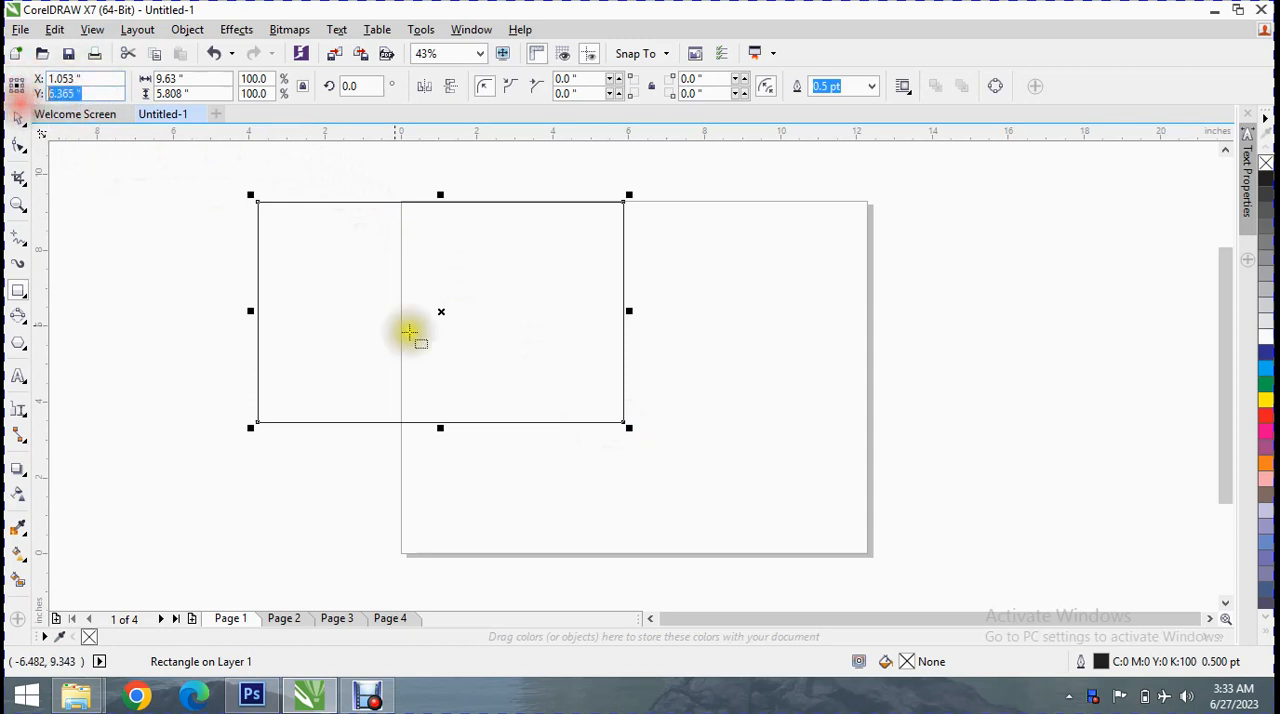
pyautogui.click(1265, 383)
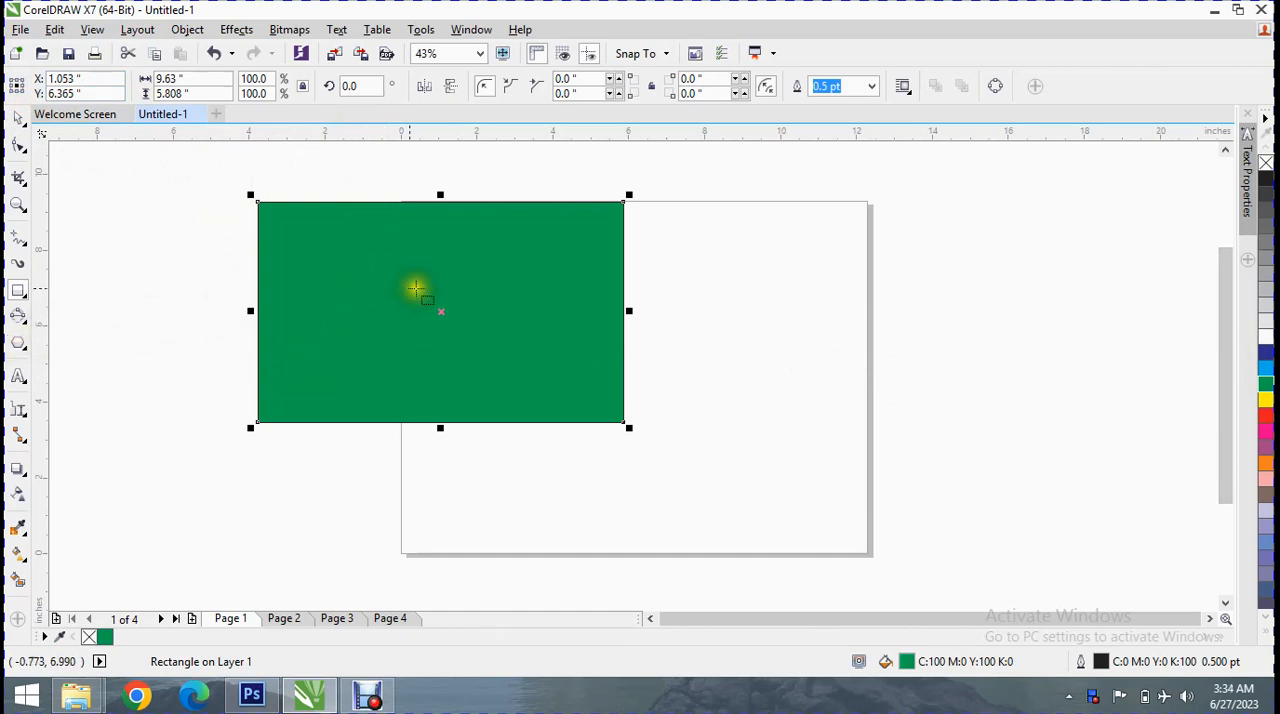
# Move the green rectangle slightly down and to the right, and scale it proportionally to about 7.9 by 4.77 inches
pyautogui.moveTo(441, 309); pyautogui.dragTo(474, 337)
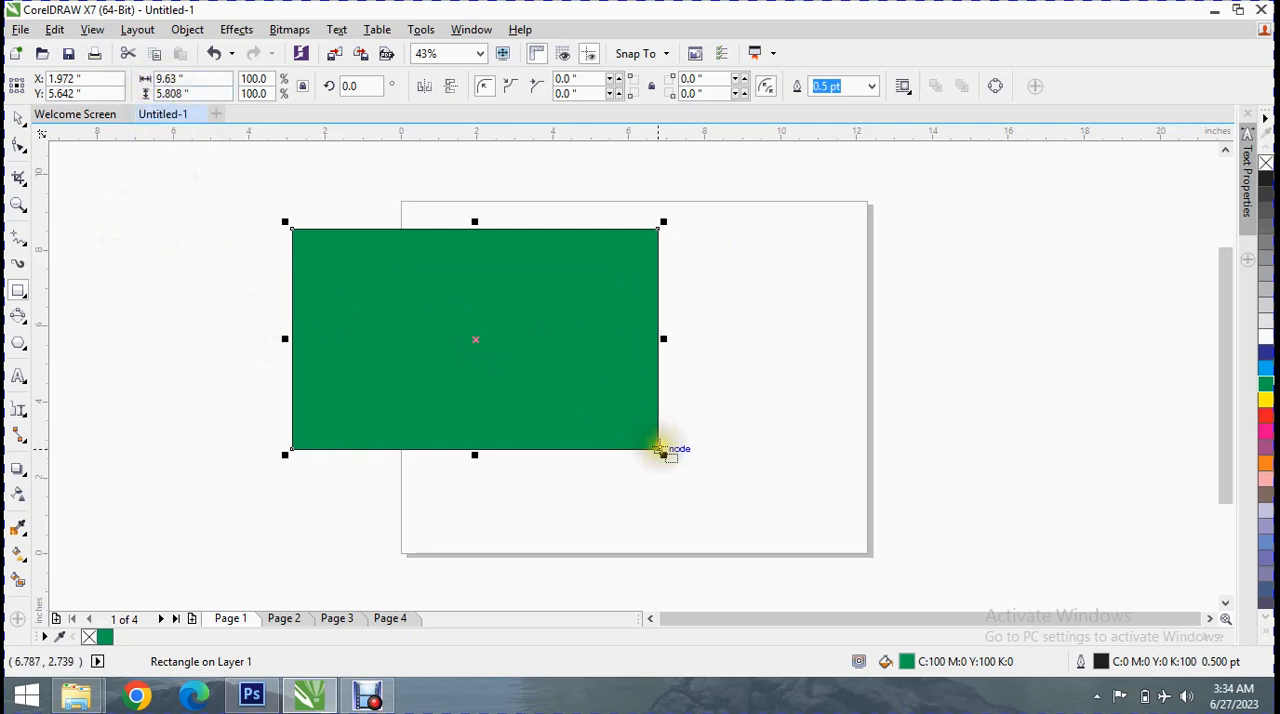
pyautogui.moveTo(661, 453); pyautogui.dragTo(596, 414)
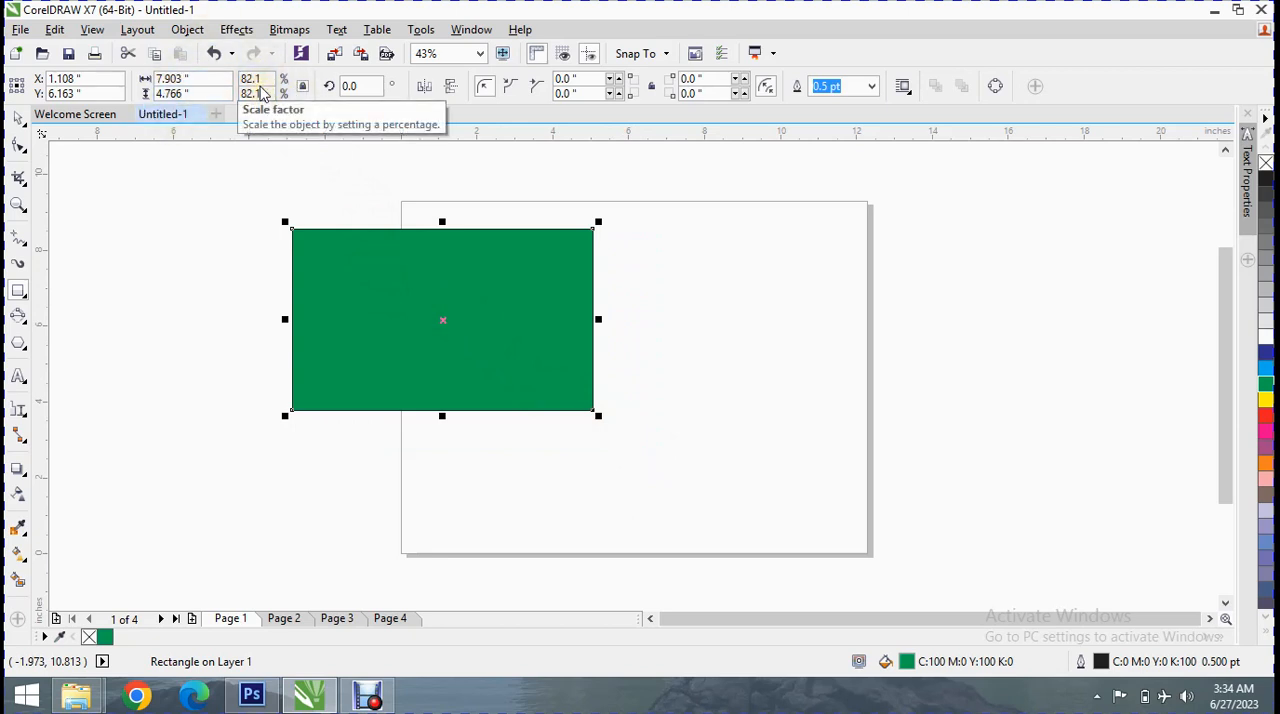
pyautogui.click(304, 87)
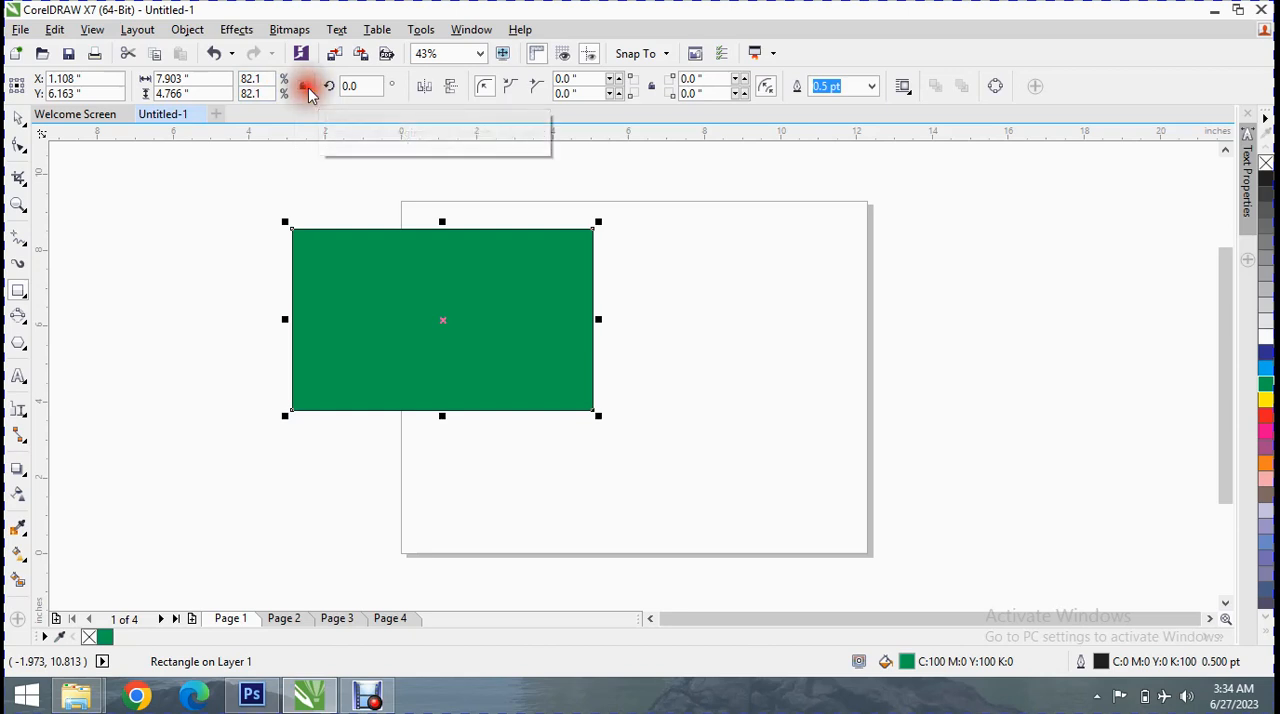
pyautogui.click(305, 88)
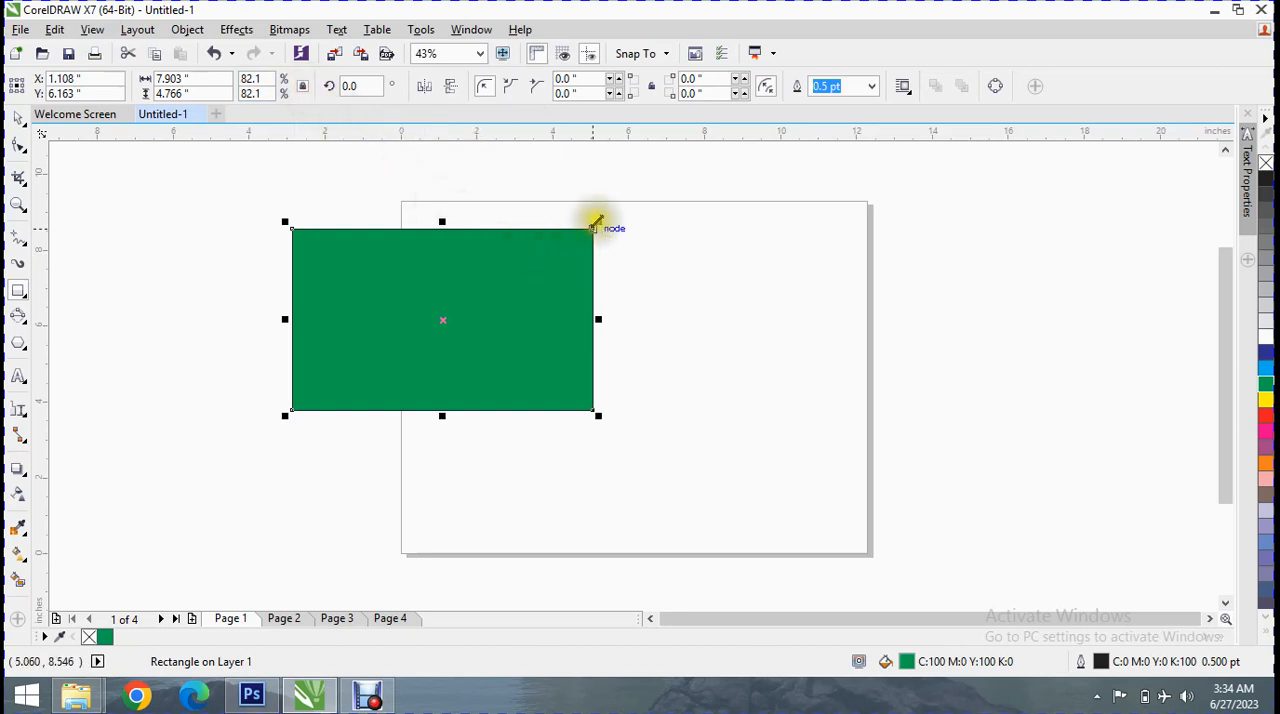
# Scale the green rectangle from its upper-right corner to about 7.19 by 4.34 inches
pyautogui.moveTo(598, 218); pyautogui.dragTo(580, 207)
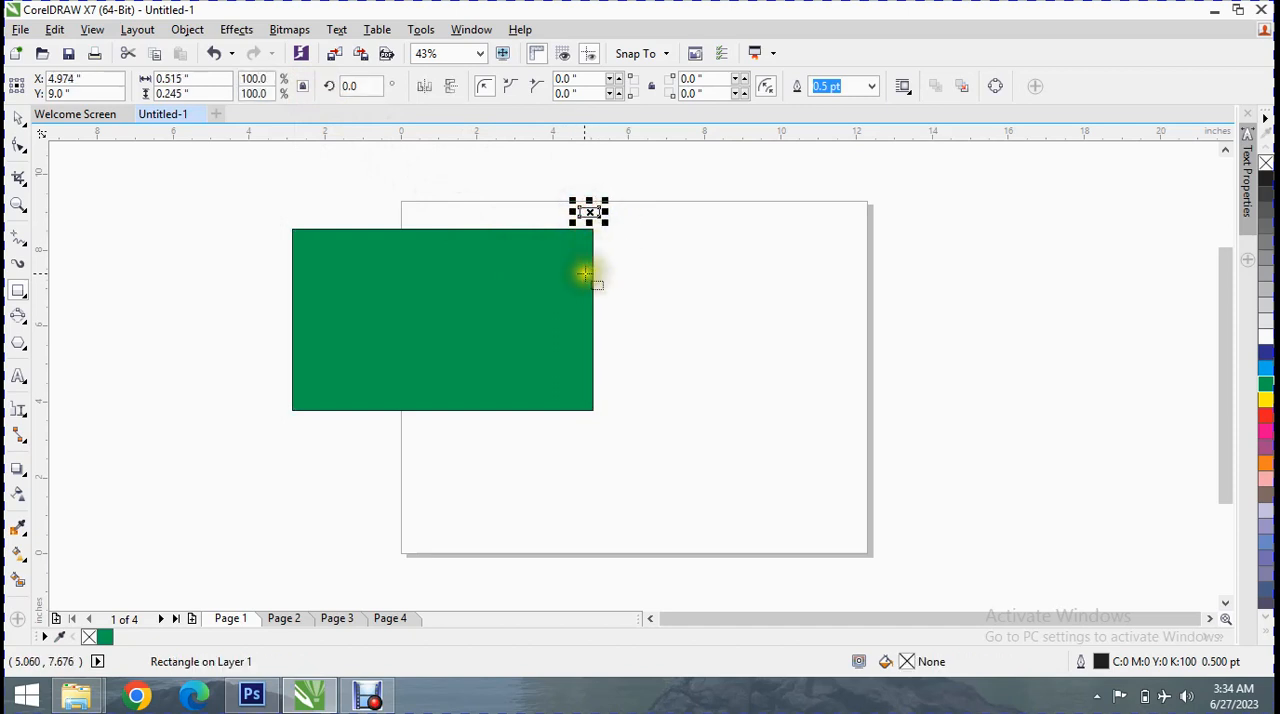
pyautogui.press('Delete')
pyautogui.click(528, 268)
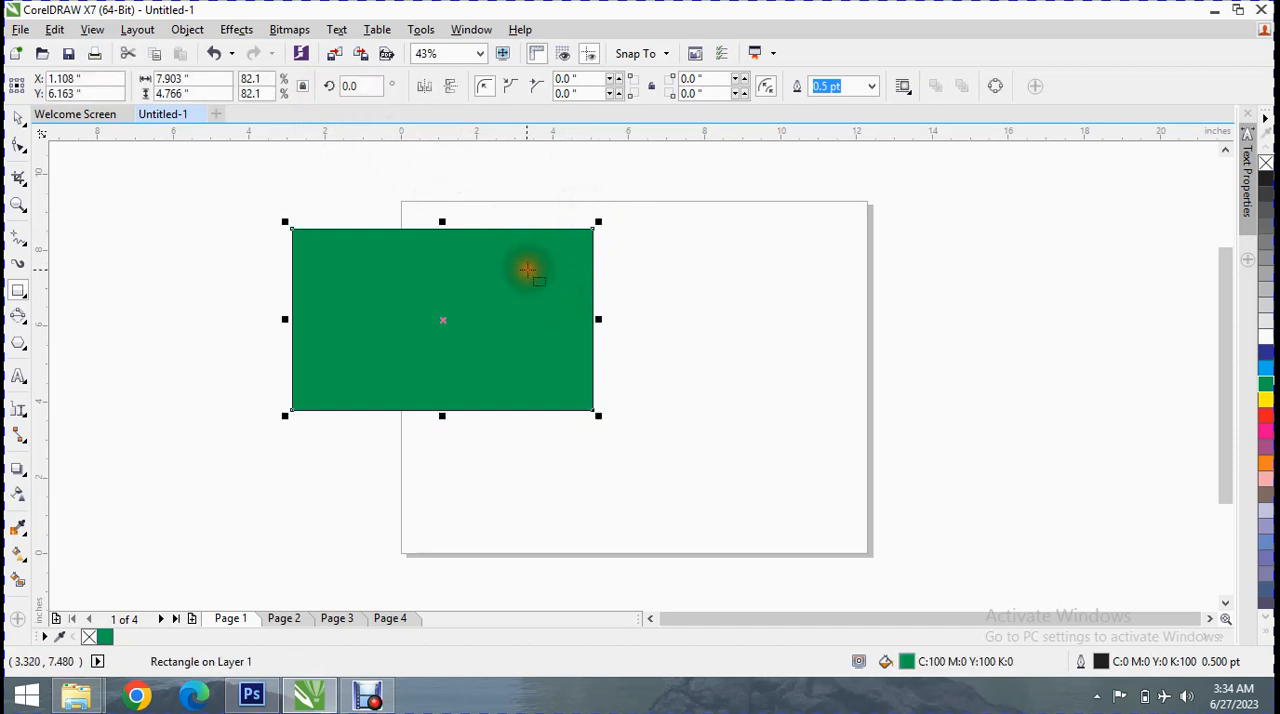
pyautogui.moveTo(600, 219); pyautogui.dragTo(648, 234)
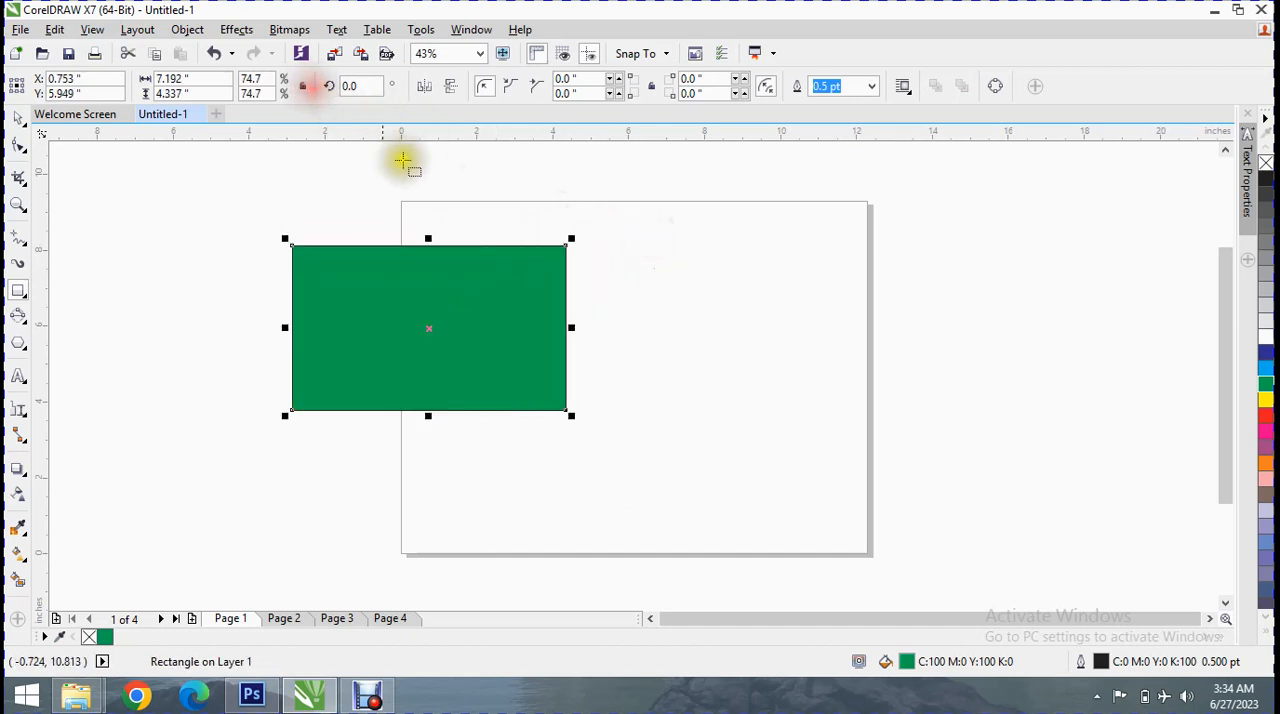
pyautogui.moveTo(566, 245)
pyautogui.mouseDown()
pyautogui.moveTo(456, 352)
pyautogui.moveTo(481, 306)
pyautogui.mouseUp()
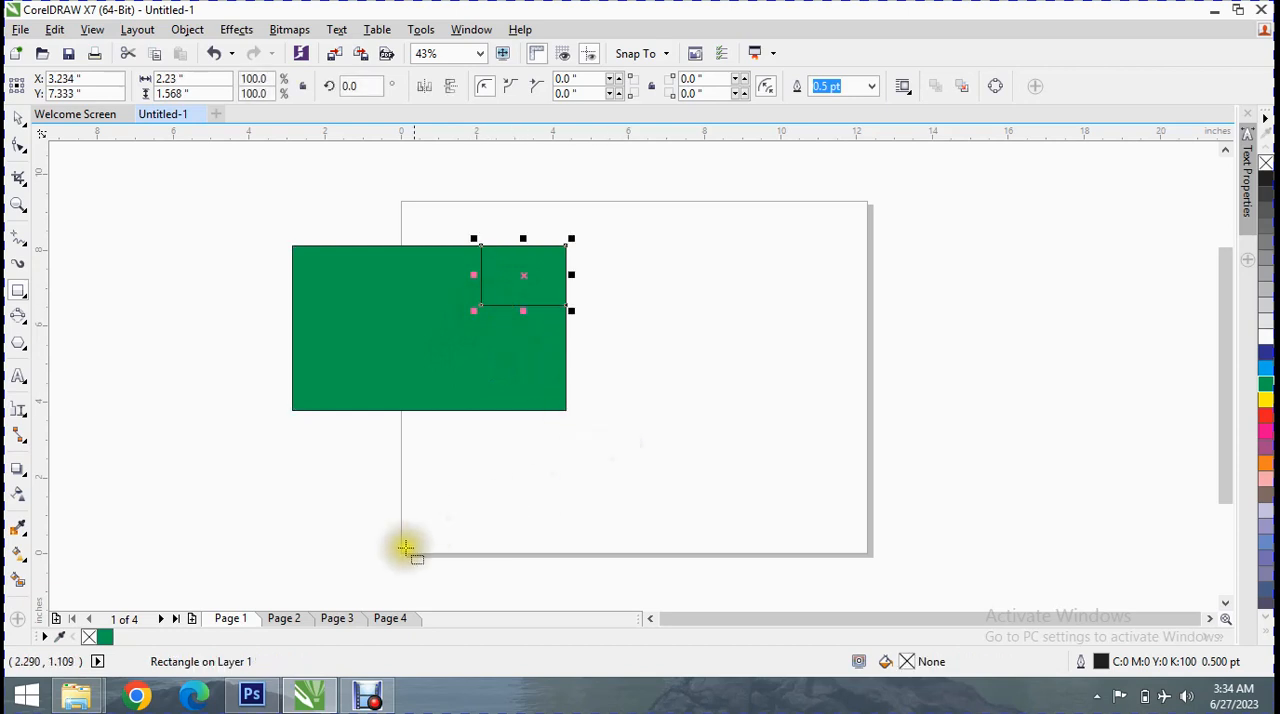
pyautogui.click(383, 703)
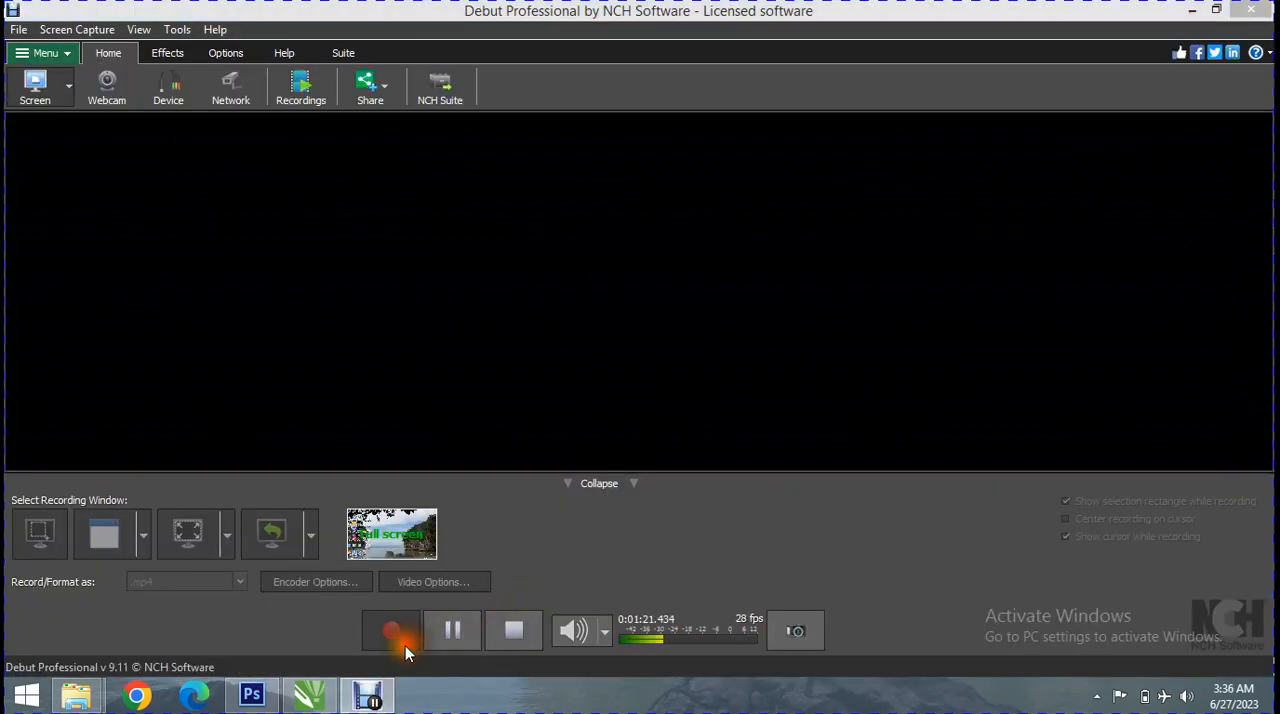
pyautogui.click(318, 704)
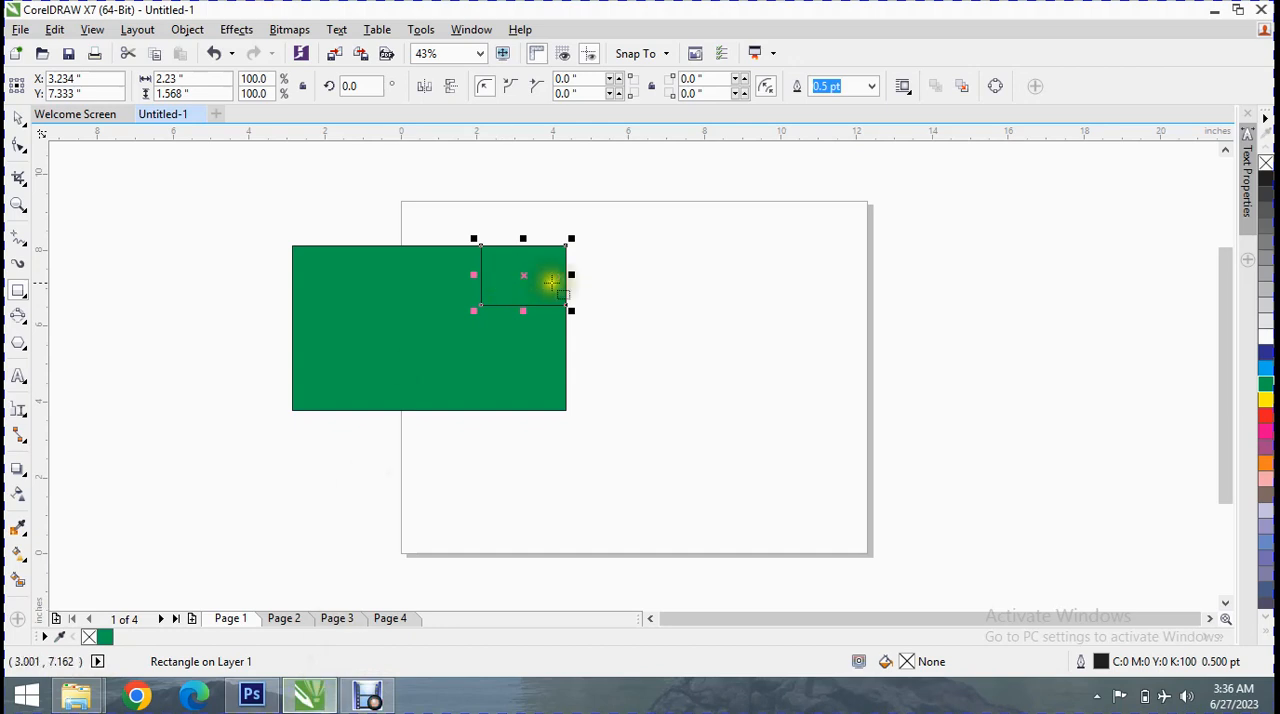
pyautogui.press('Delete')
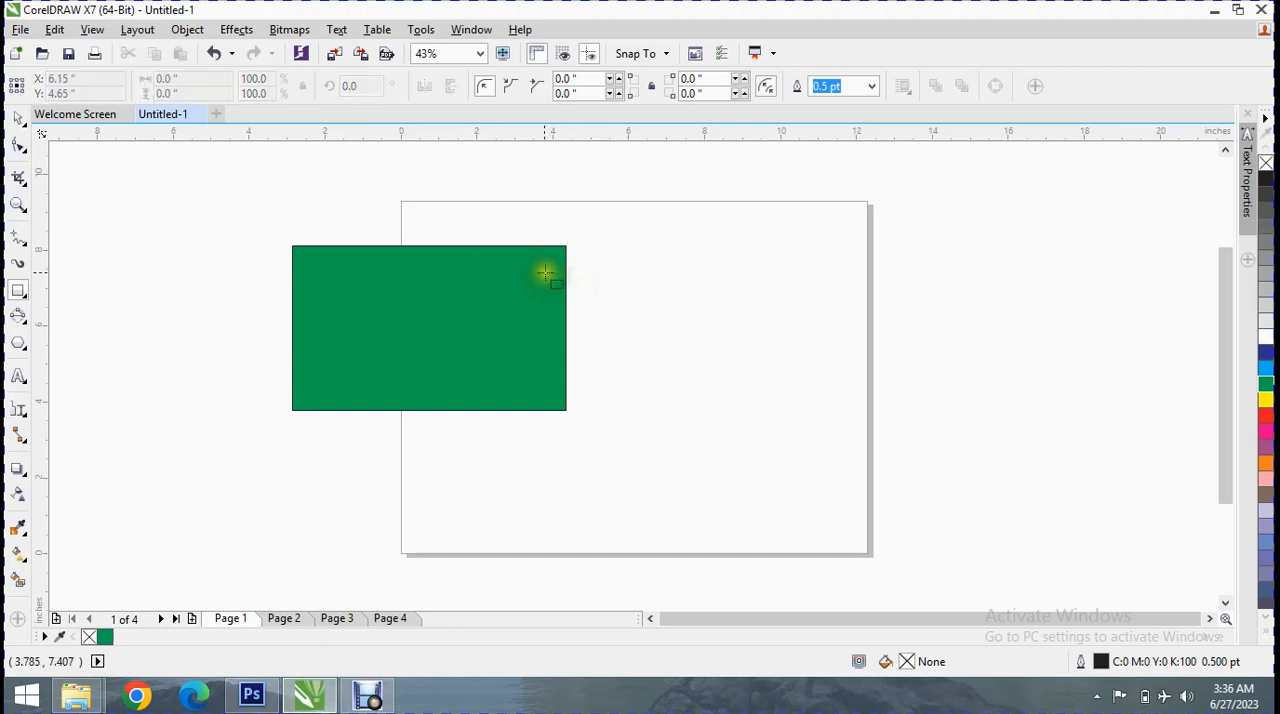
# Toggle the green rectangle's ratio lock and scale it from its lower-right corner to about 7.56 by 4.56 inches
pyautogui.click(418, 284)
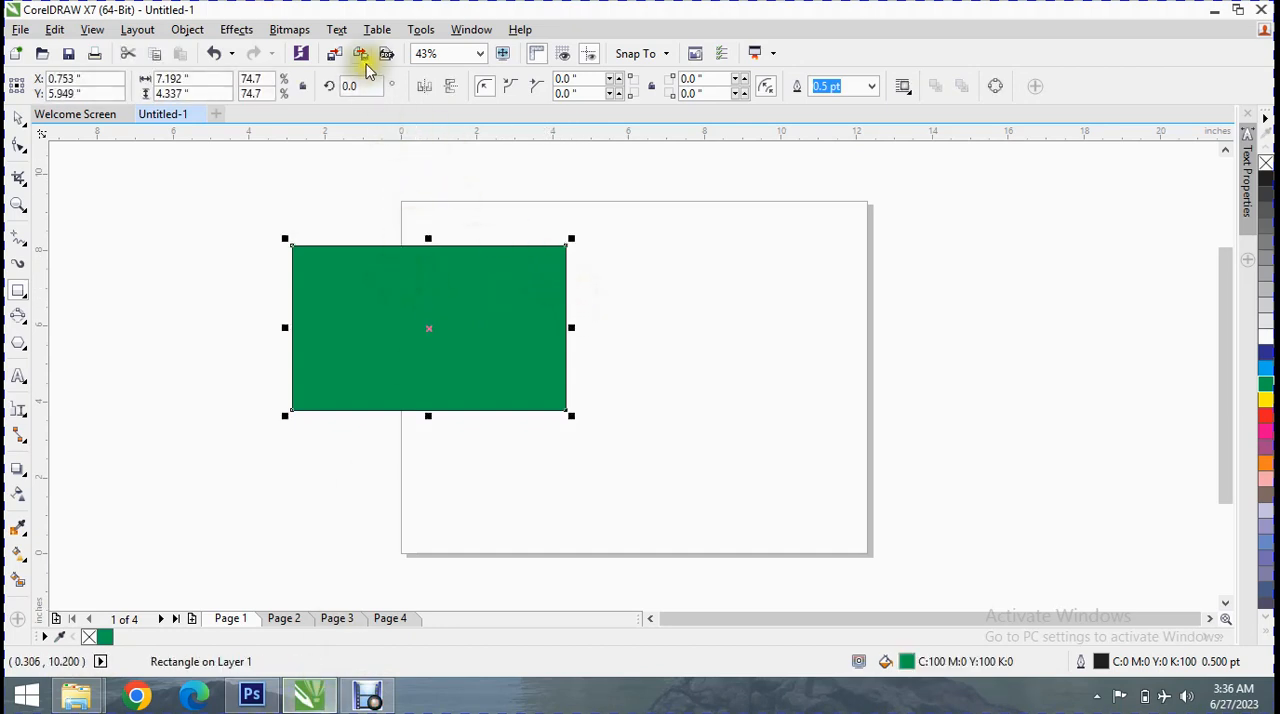
pyautogui.moveTo(367, 87); pyautogui.dragTo(301, 88)
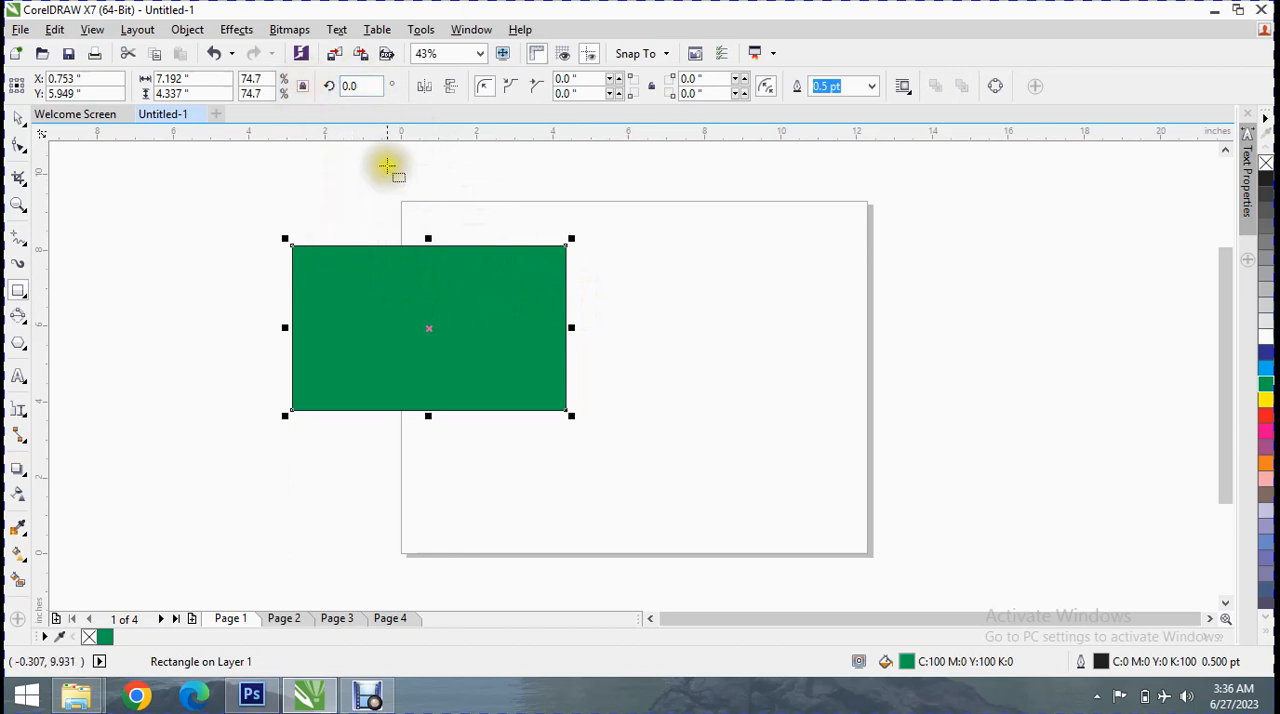
pyautogui.click(305, 88)
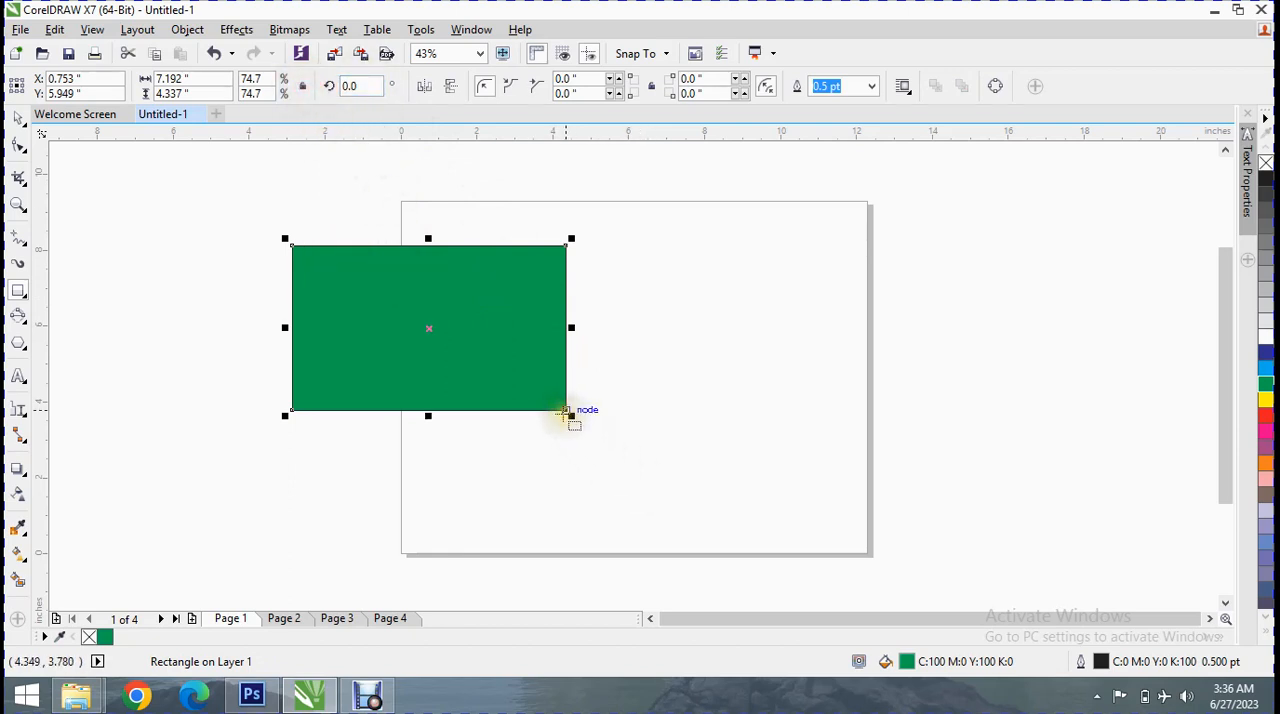
pyautogui.moveTo(568, 411); pyautogui.dragTo(600, 423)
pyautogui.click(472, 292)
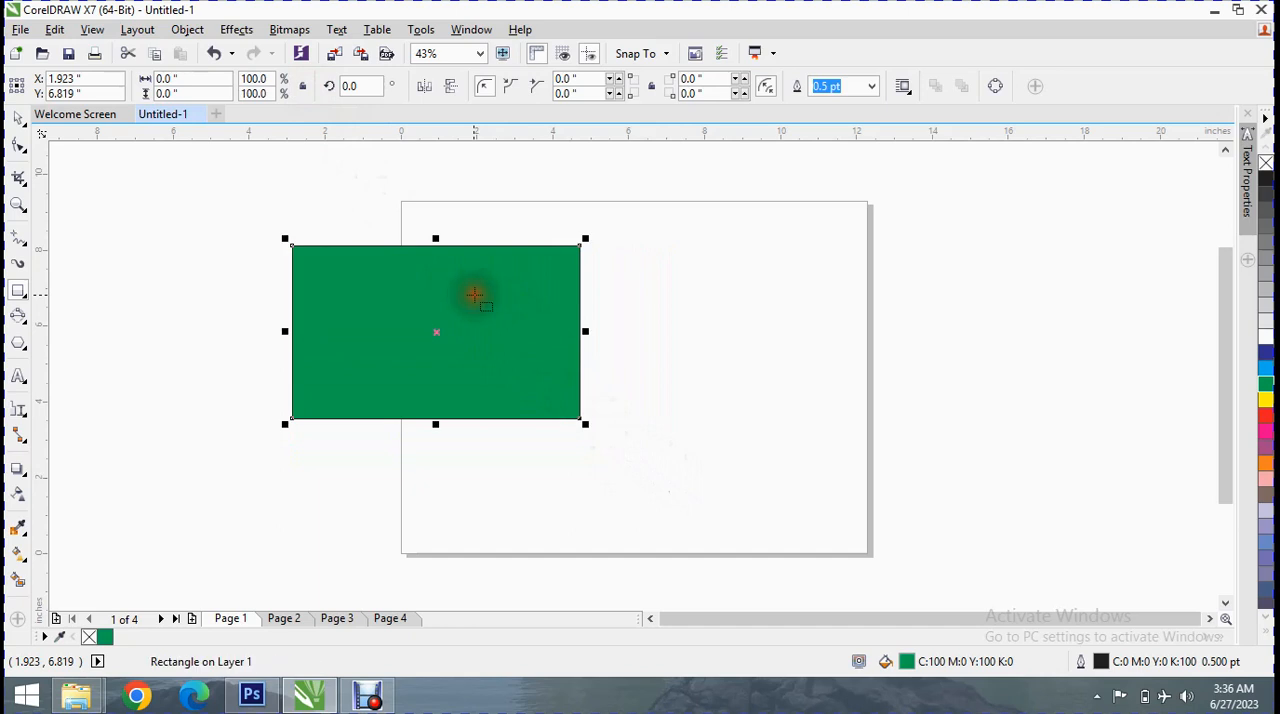
# Rotate the green rectangle very slightly with the Pick tool to an angle of about 359.49°
pyautogui.click(18, 118)
pyautogui.click(452, 305)
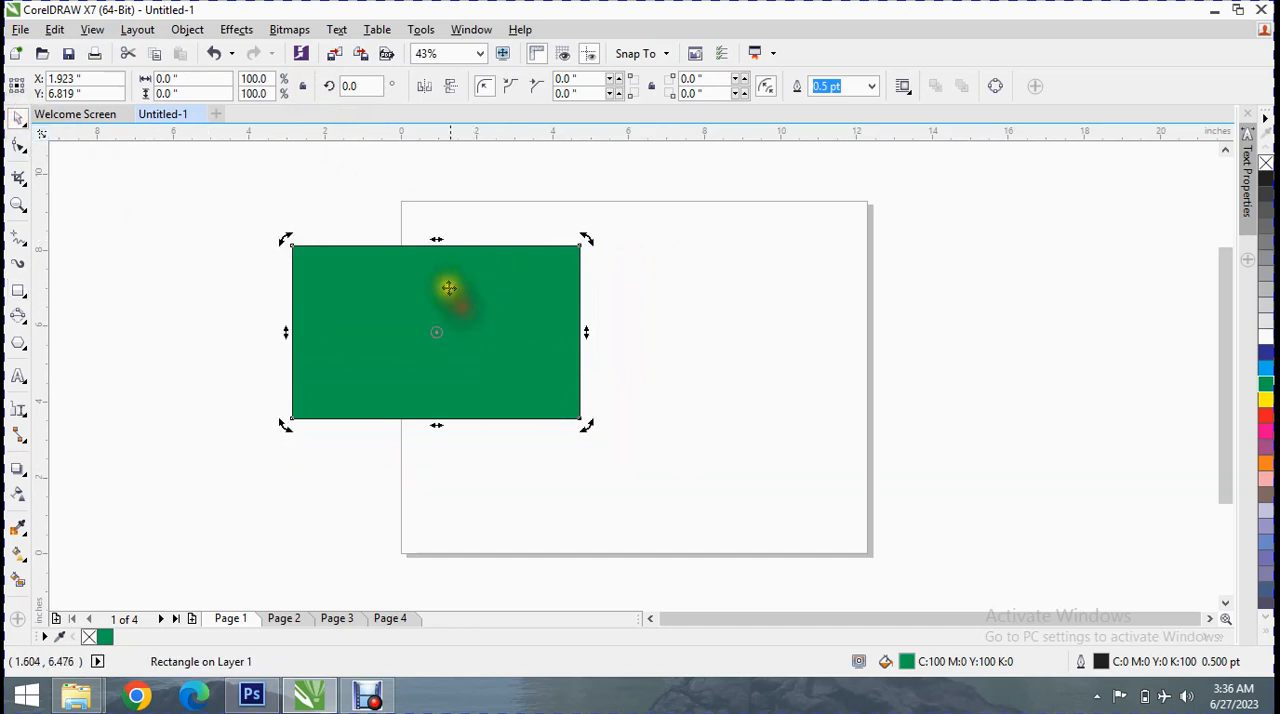
pyautogui.moveTo(582, 237); pyautogui.dragTo(551, 260)
pyautogui.click(303, 88)
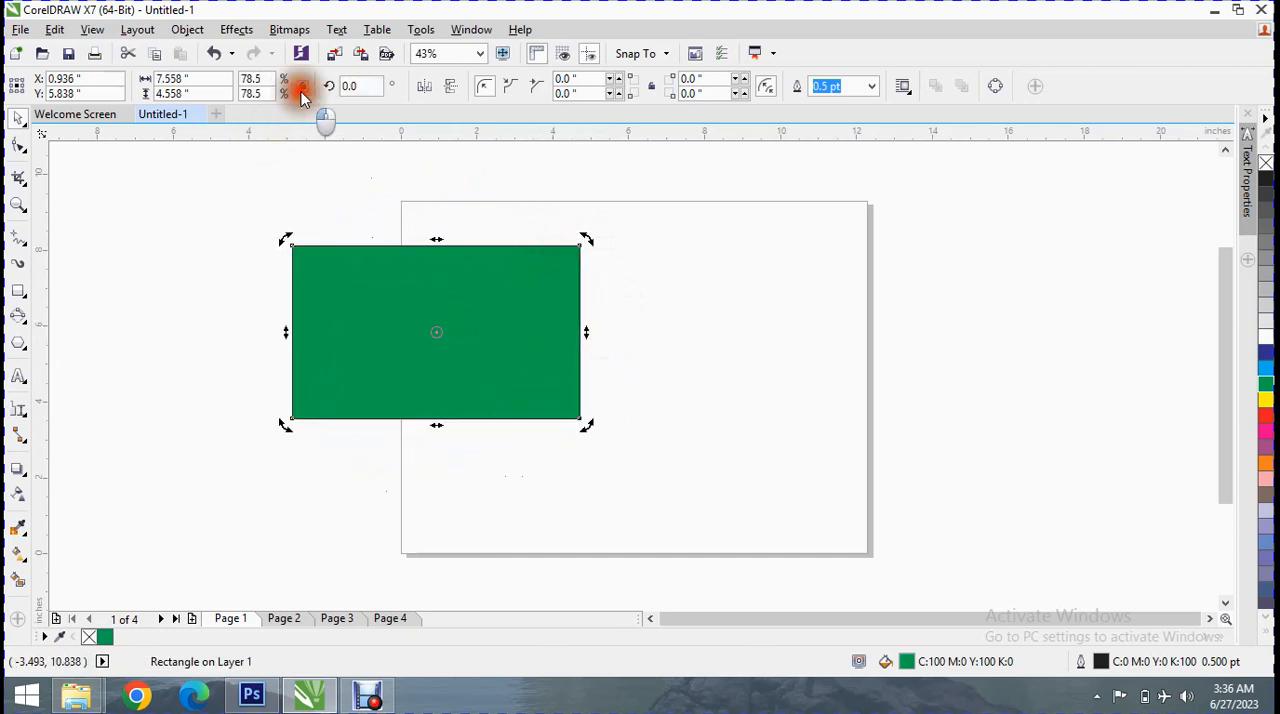
pyautogui.moveTo(583, 238); pyautogui.dragTo(556, 261)
# Mirror the green rectangle horizontally and vertically
pyautogui.click(20, 292)
pyautogui.click(424, 88)
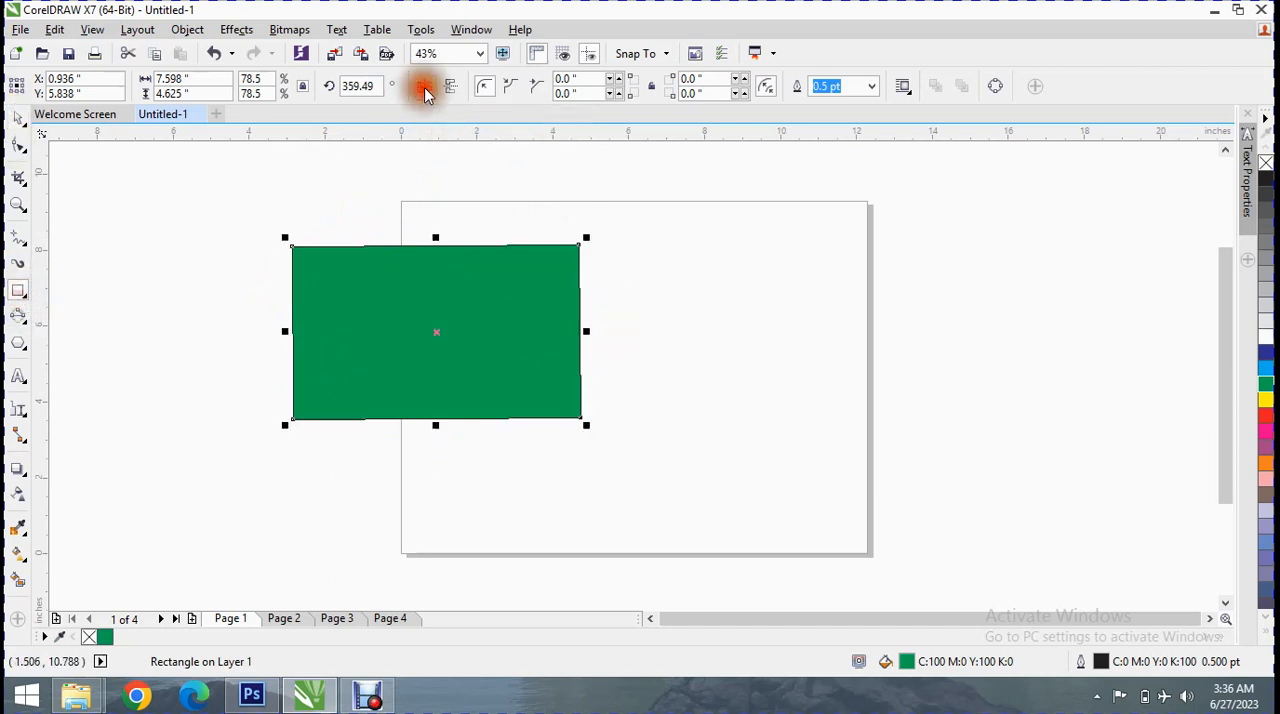
pyautogui.click(450, 88)
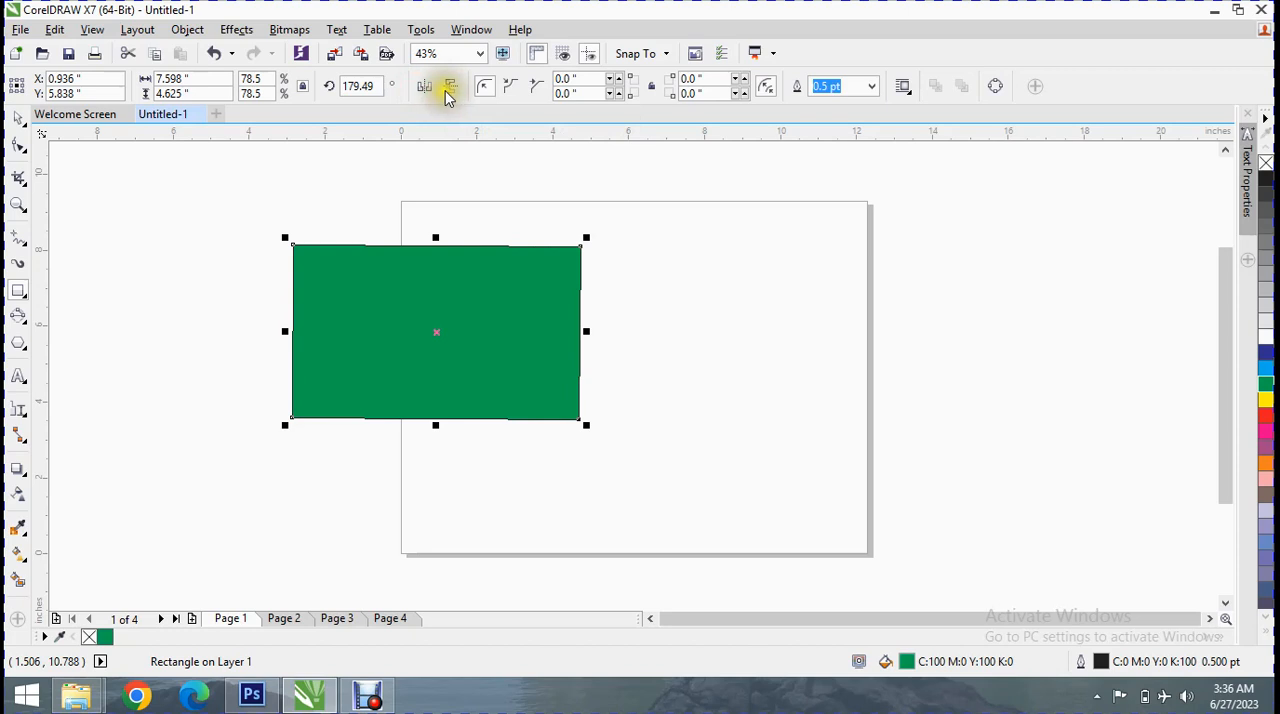
pyautogui.click(510, 87)
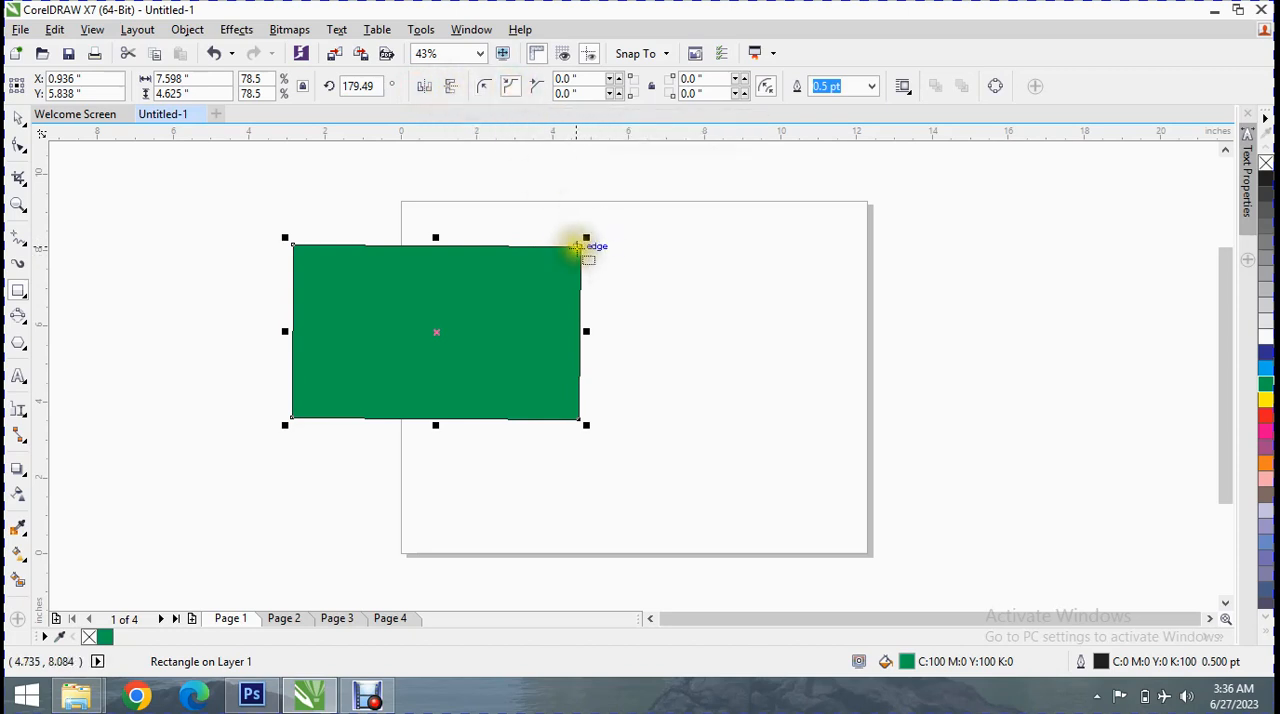
pyautogui.moveTo(581, 245); pyautogui.dragTo(520, 302)
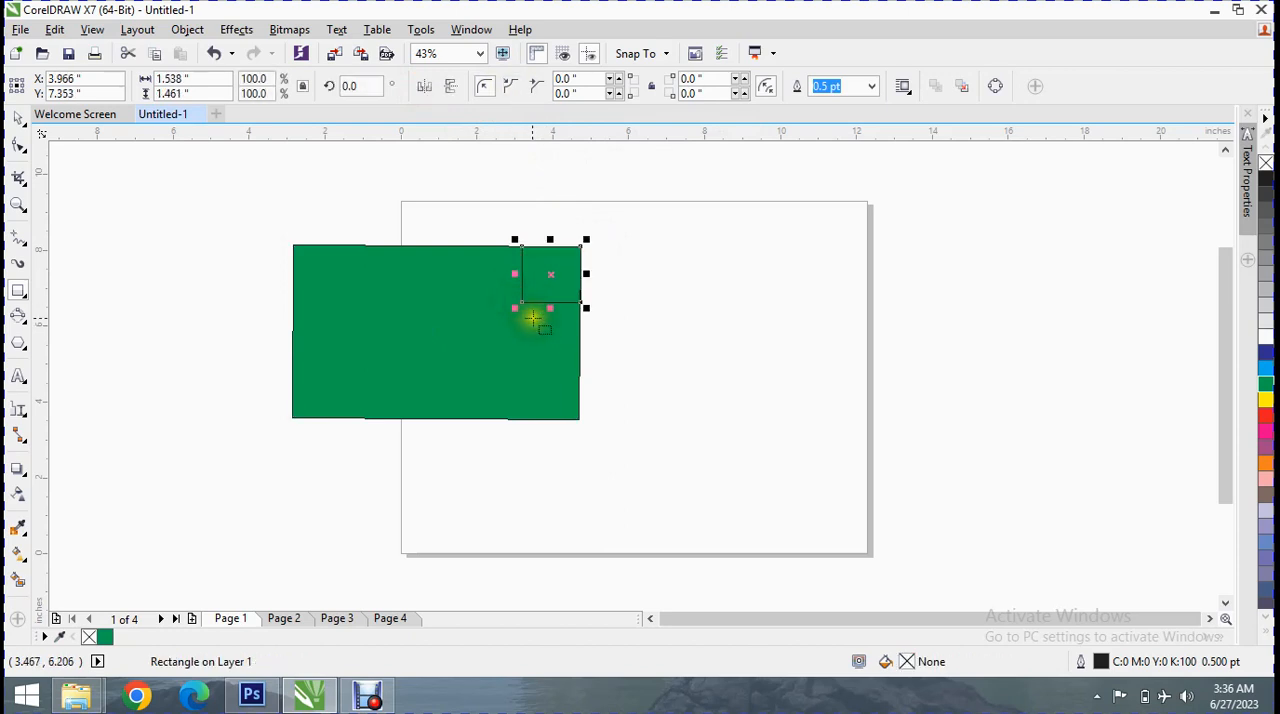
pyautogui.press('Delete')
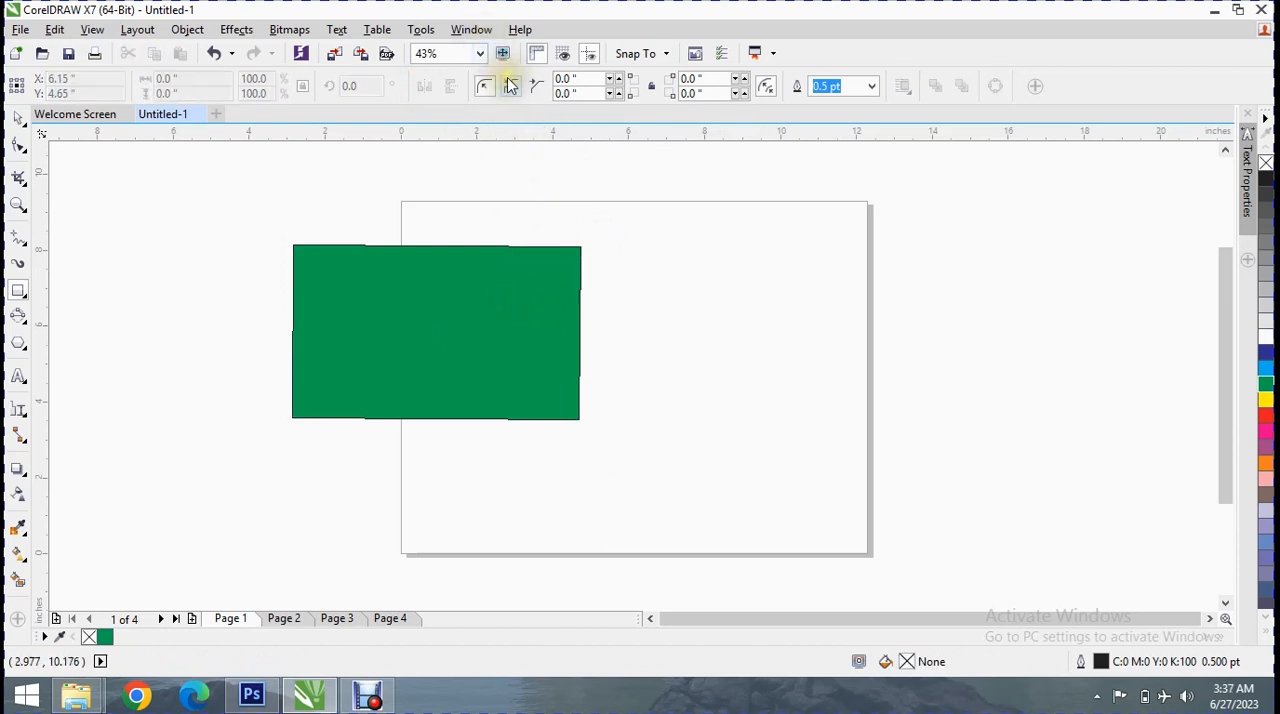
# Reshape all four corners of the green rectangle with the Shape tool to a radius of about 1.2 inches
pyautogui.click(24, 147)
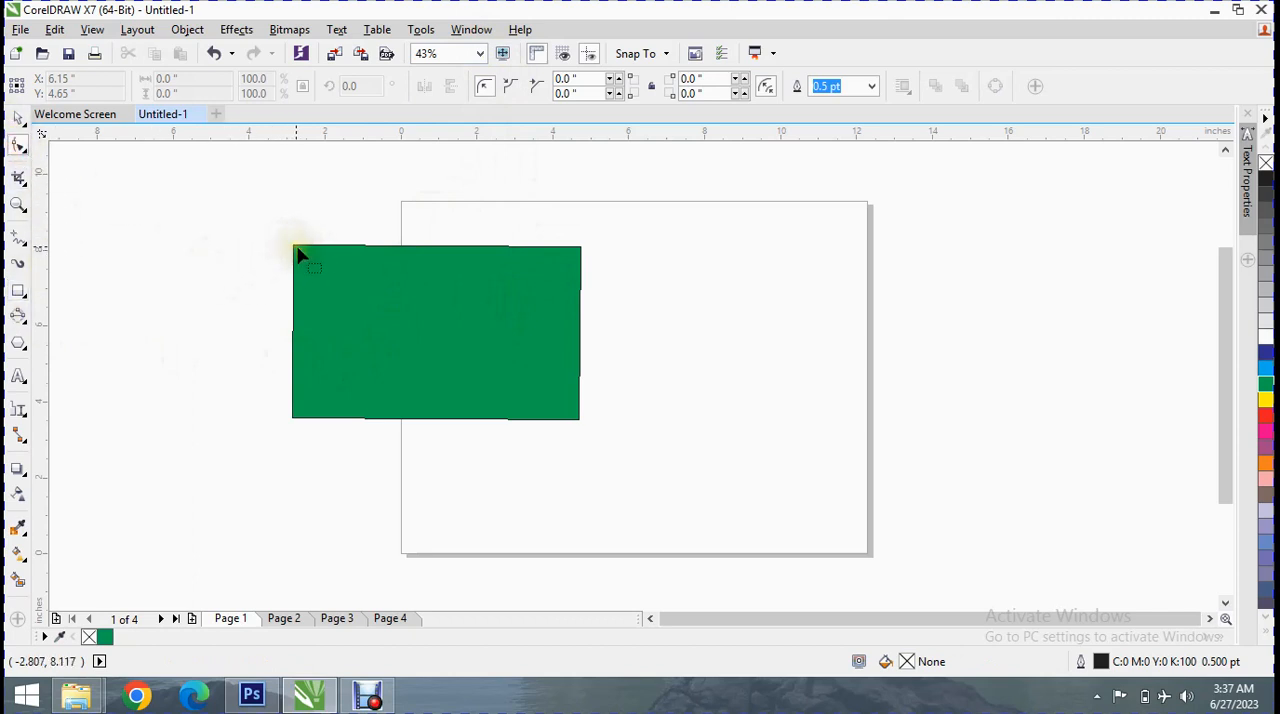
pyautogui.click(312, 268)
pyautogui.moveTo(304, 260); pyautogui.dragTo(333, 285)
# Try the round and scalloped corner styles on the green rectangle, ending with chamfered corners
pyautogui.click(483, 88)
pyautogui.click(535, 86)
pyautogui.click(511, 86)
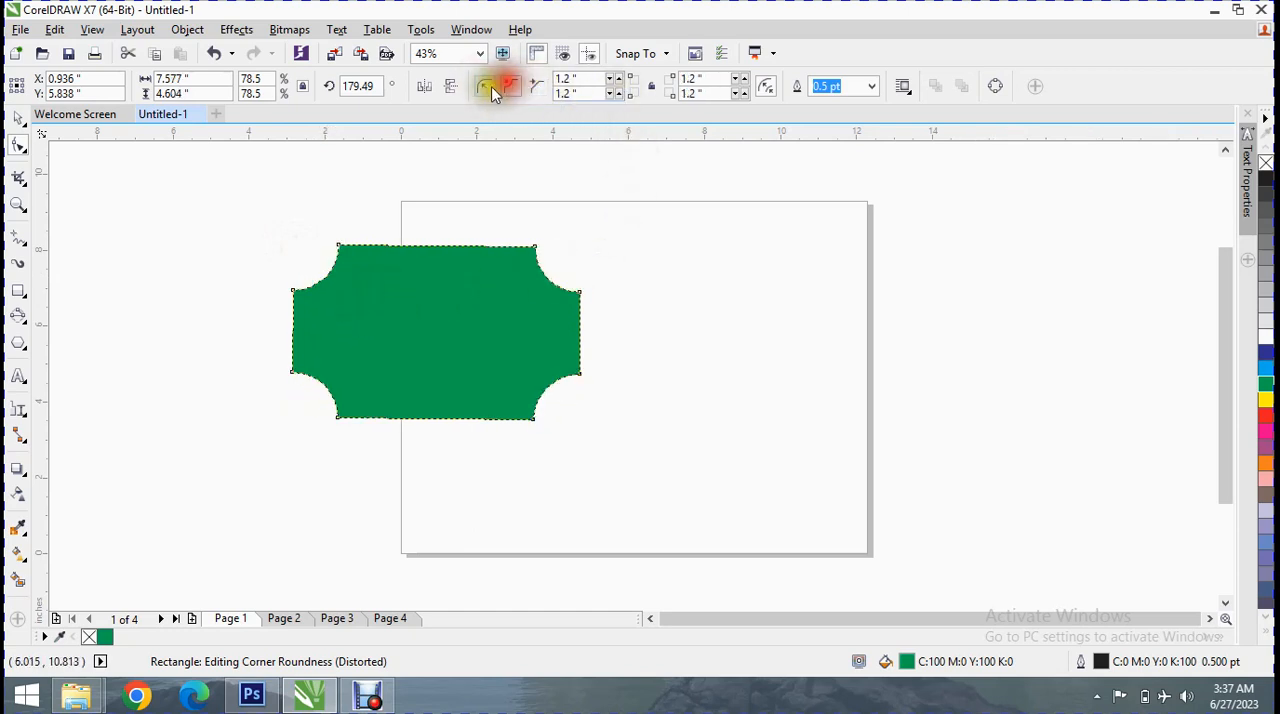
pyautogui.click(485, 87)
pyautogui.click(509, 87)
pyautogui.click(536, 86)
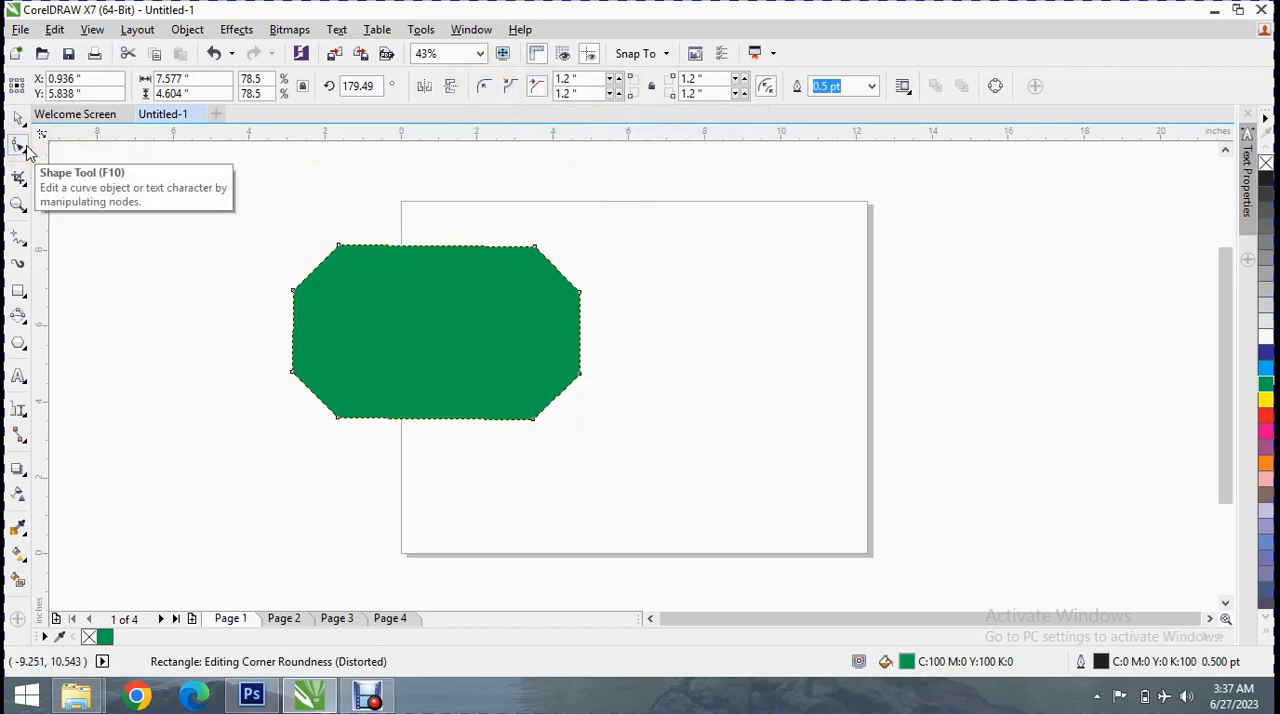
# Adjust the chamfer size of all four corners to about 1.27 inches and toggle the option for editing corners together
pyautogui.click(611, 80)
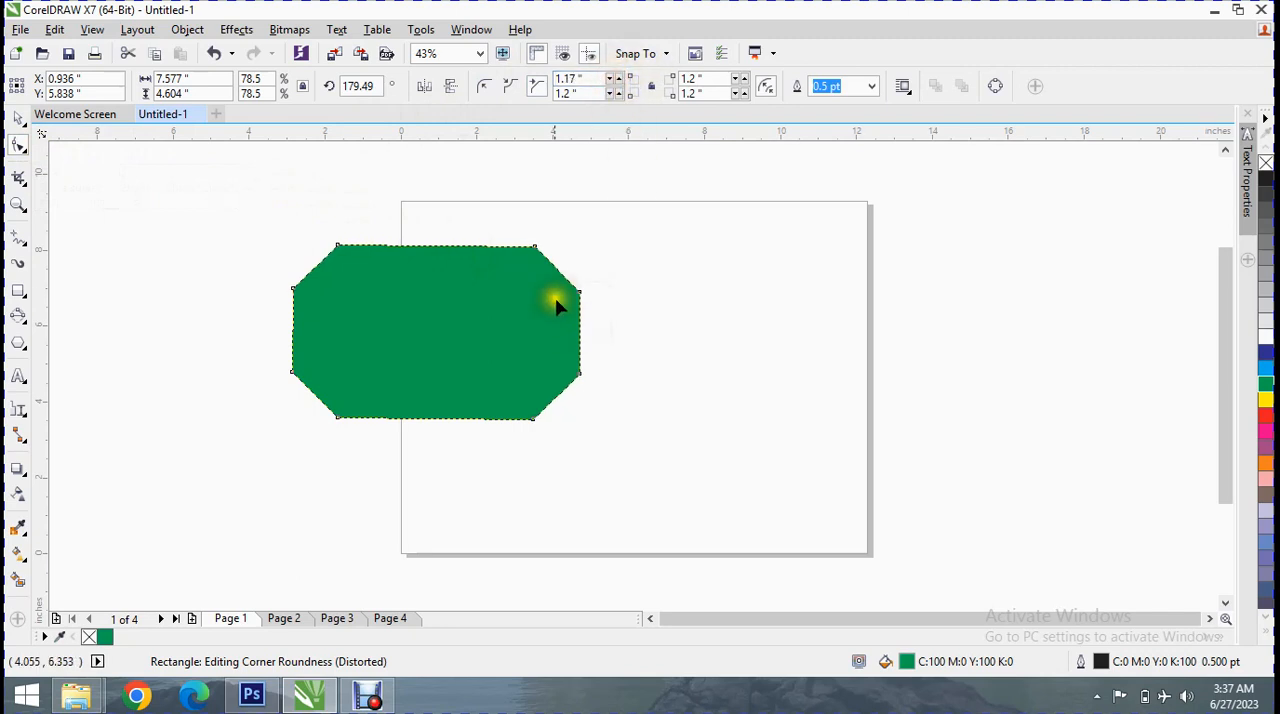
pyautogui.moveTo(577, 296); pyautogui.dragTo(600, 255)
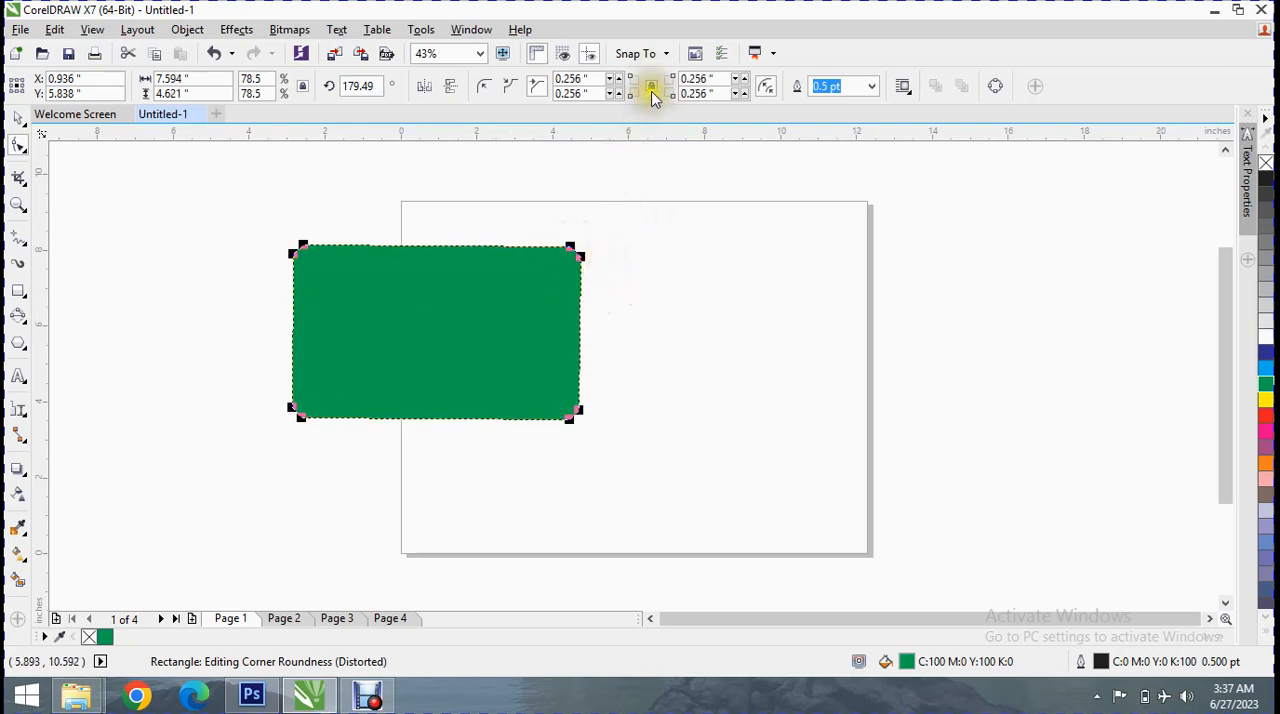
pyautogui.moveTo(576, 263); pyautogui.dragTo(545, 290)
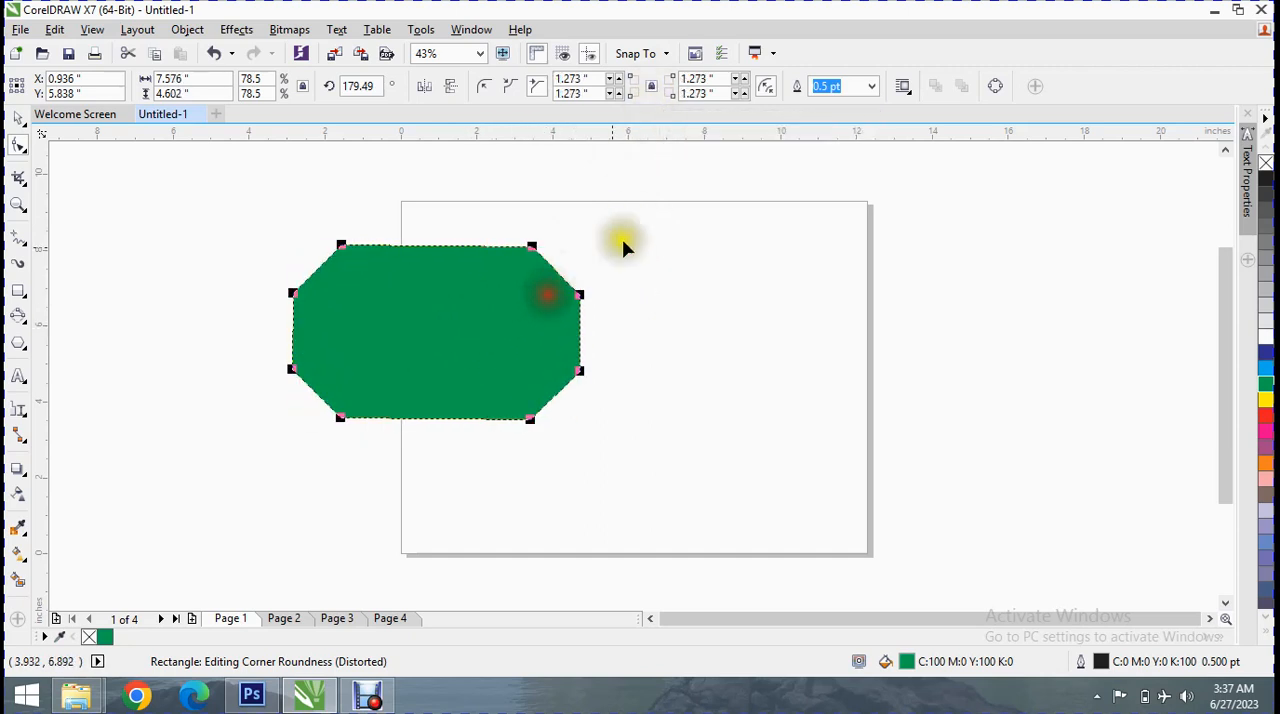
pyautogui.click(654, 91)
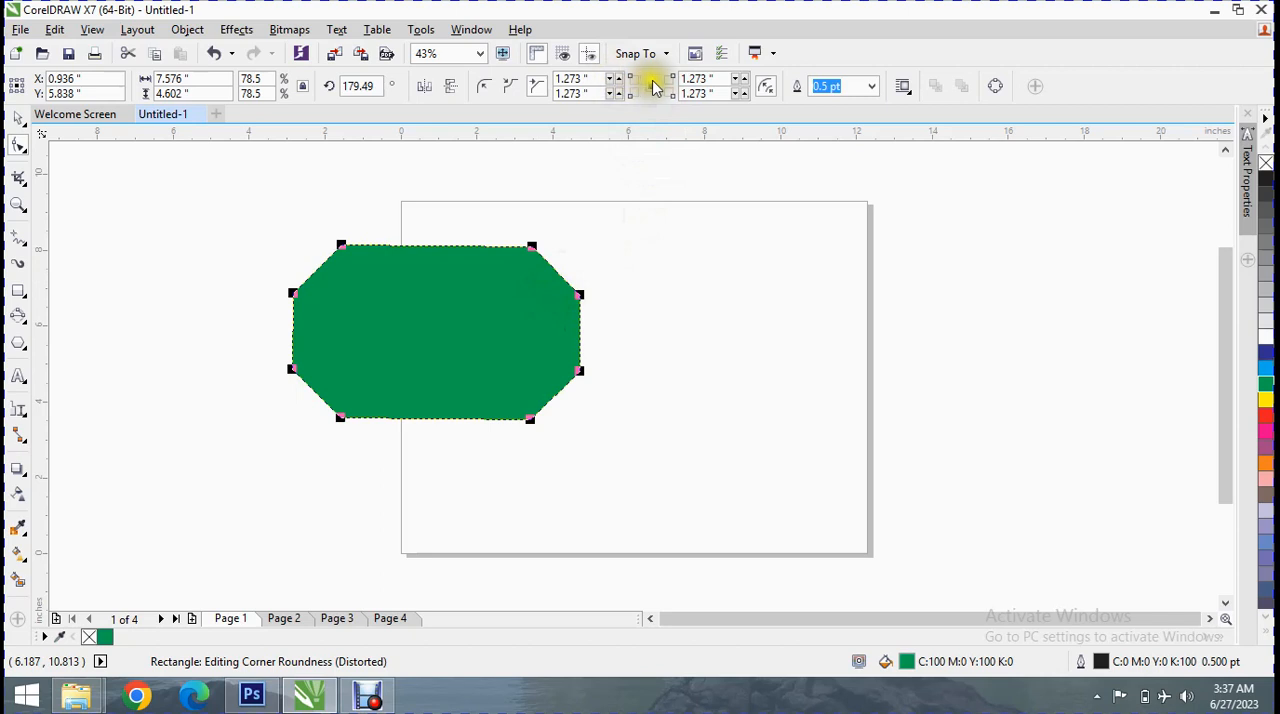
# Enlarge the upper-left corner's chamfer separately to about 1.55 inches, and reshape all four corners together to about 1.3 inches
pyautogui.click(617, 79)
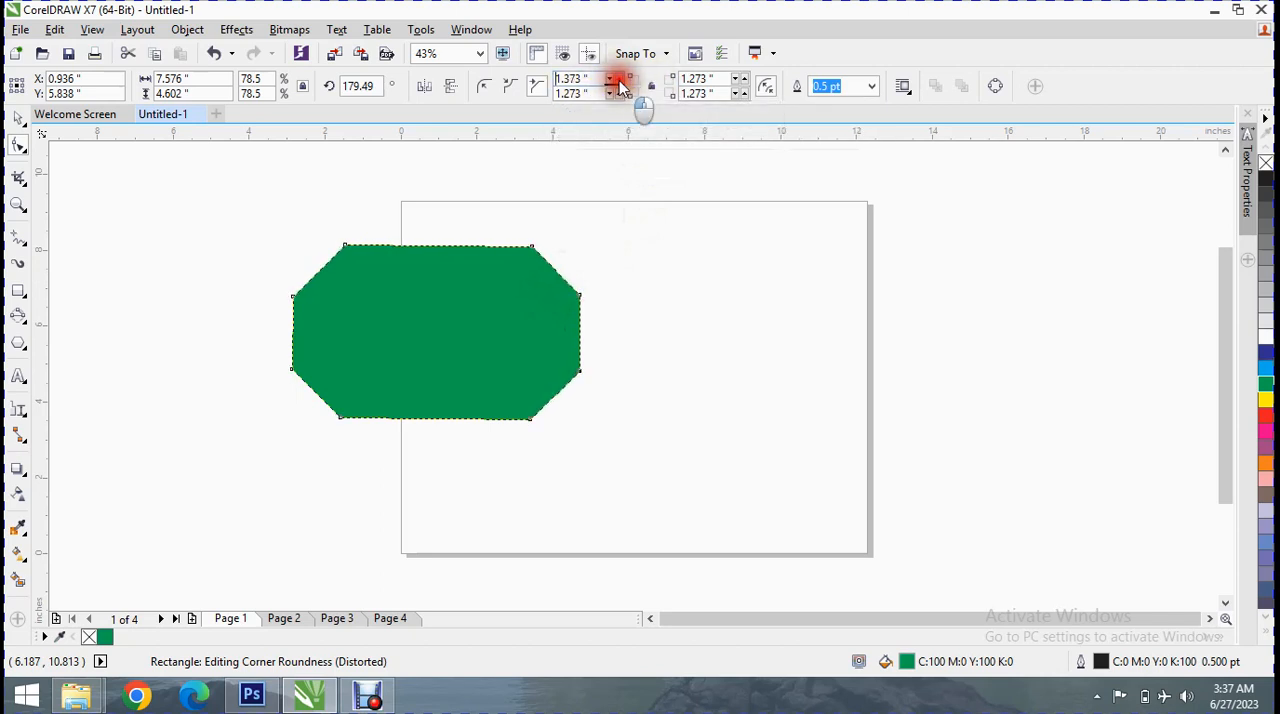
pyautogui.click(619, 80)
pyautogui.click(619, 80)
pyautogui.click(617, 80)
pyautogui.click(616, 80)
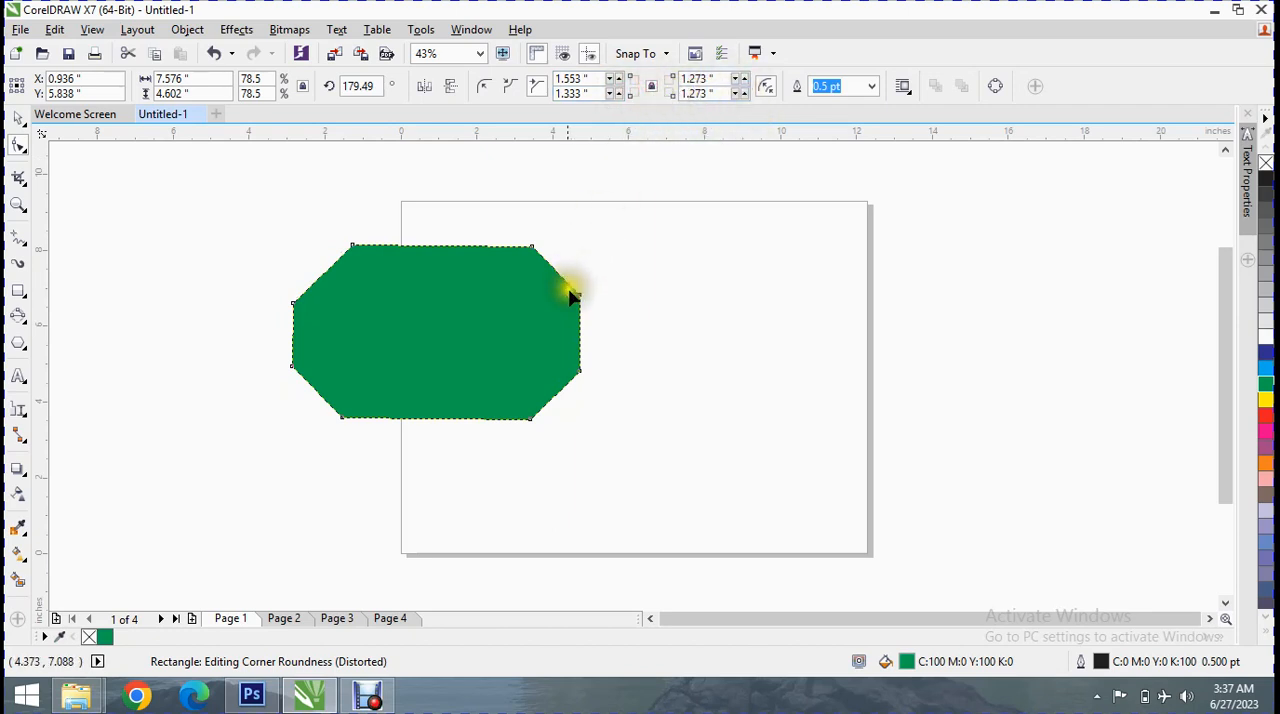
pyautogui.moveTo(580, 298); pyautogui.dragTo(552, 294)
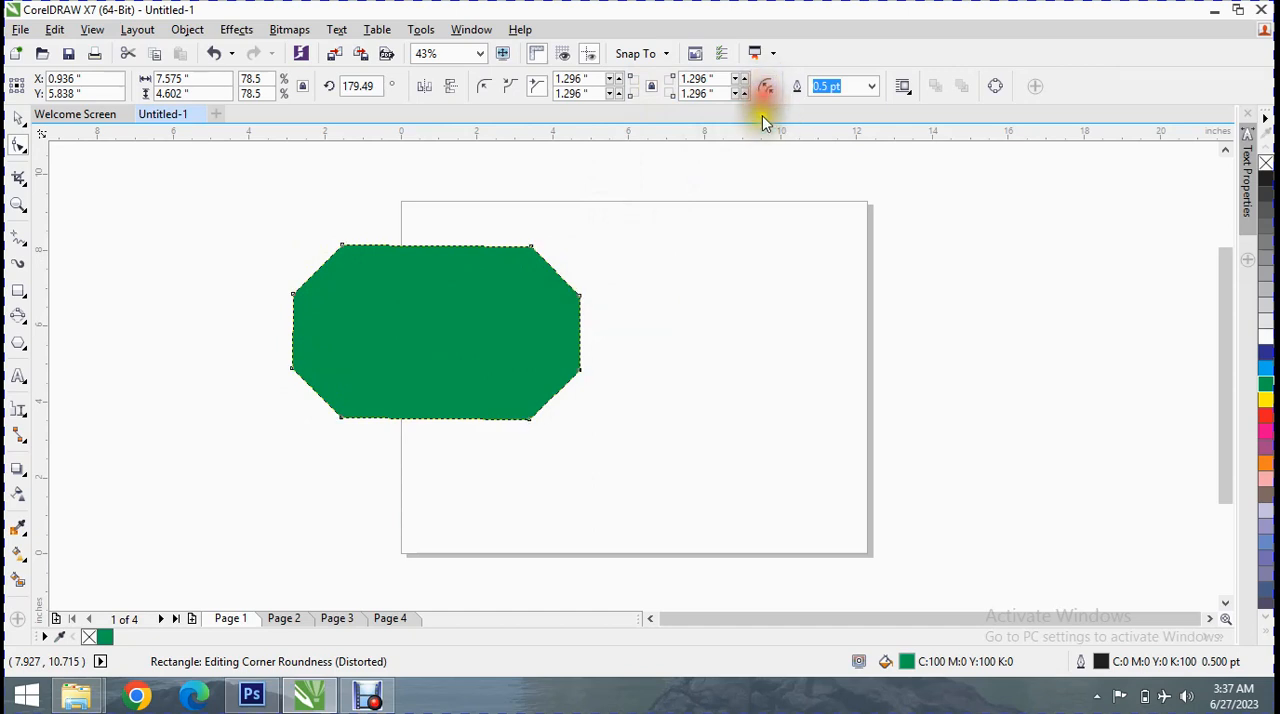
pyautogui.click(552, 343)
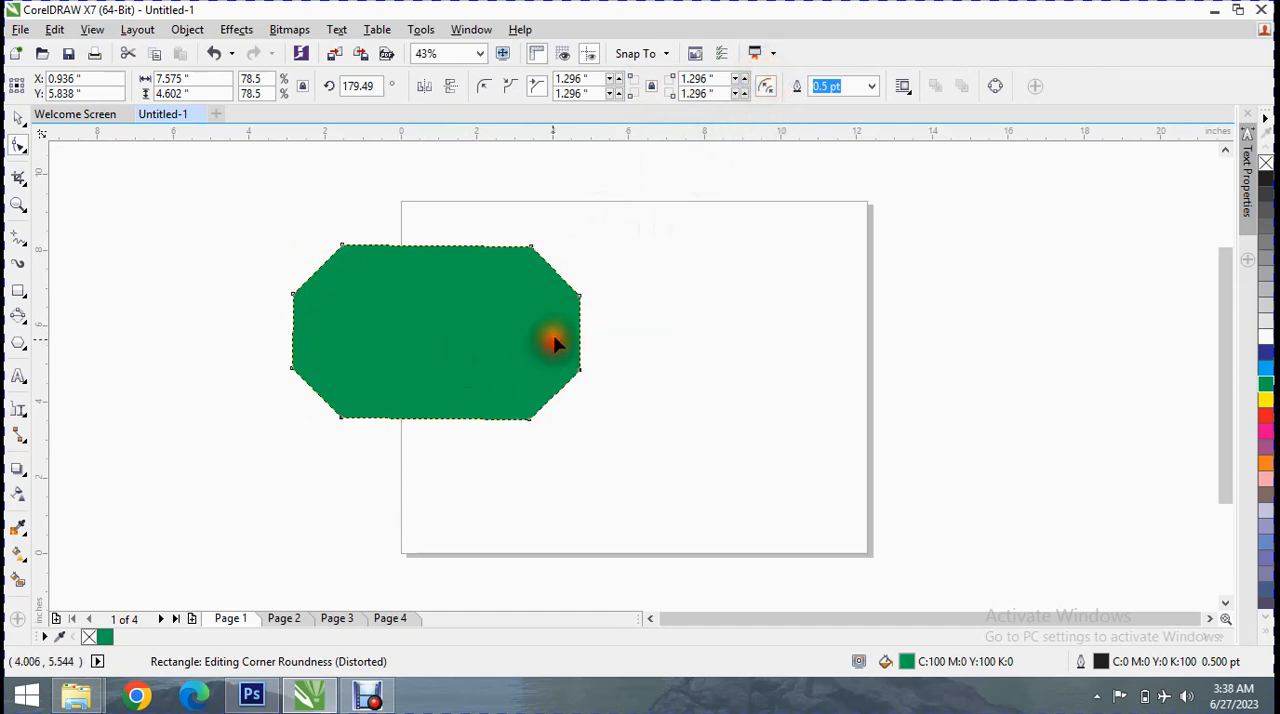
pyautogui.click(18, 291)
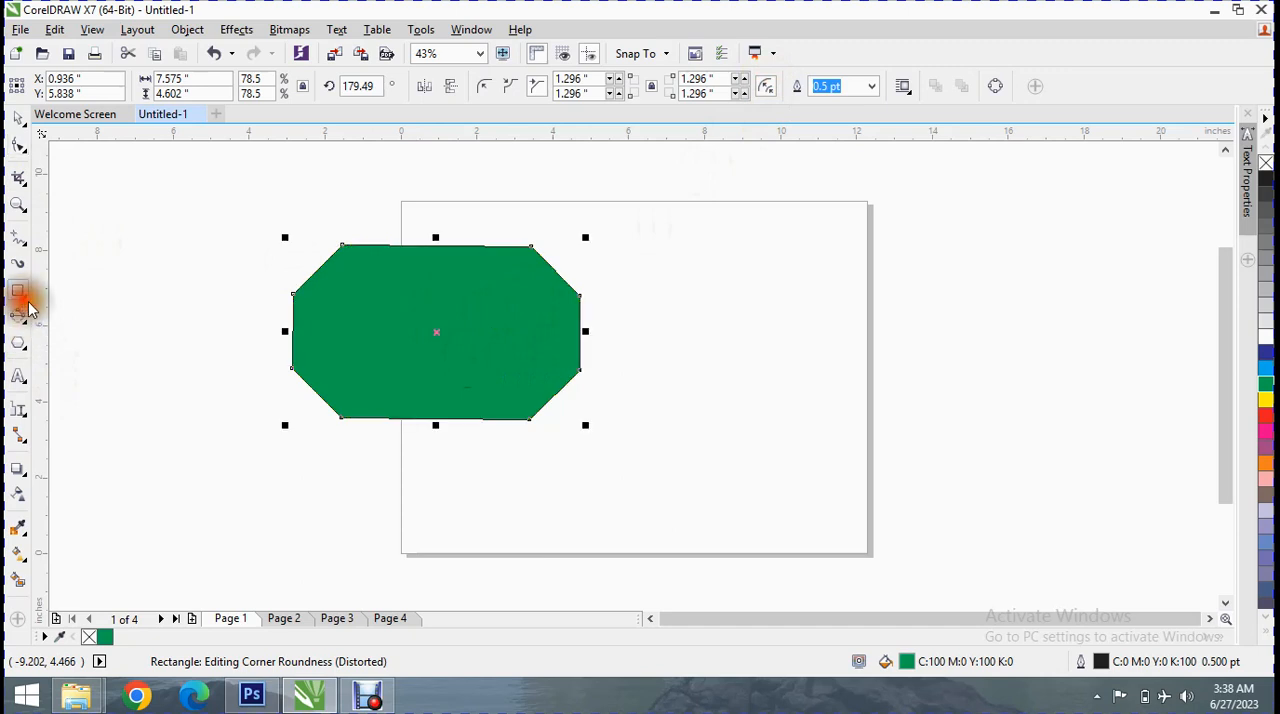
pyautogui.moveTo(497, 348); pyautogui.dragTo(638, 332)
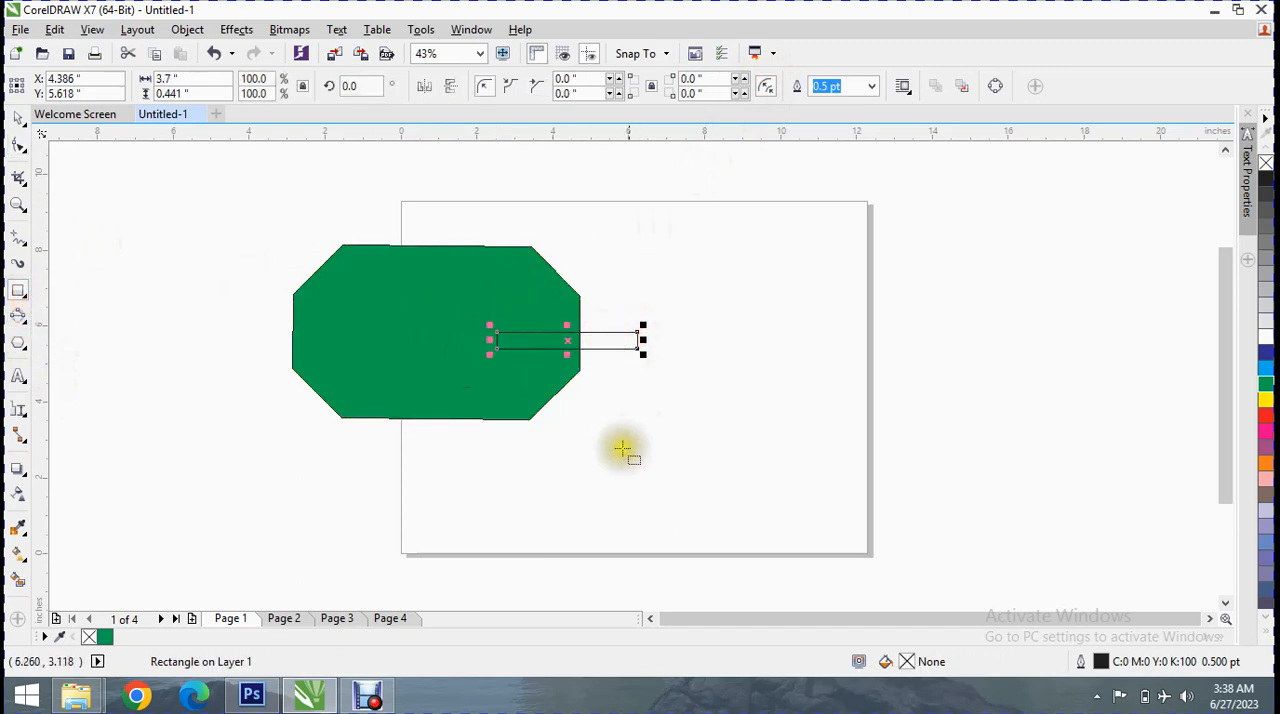
pyautogui.press('Delete')
# Move the green shape onto the page at about X 4.72, Y 6.33 inches and widen its outline to 10 pt
pyautogui.click(459, 298)
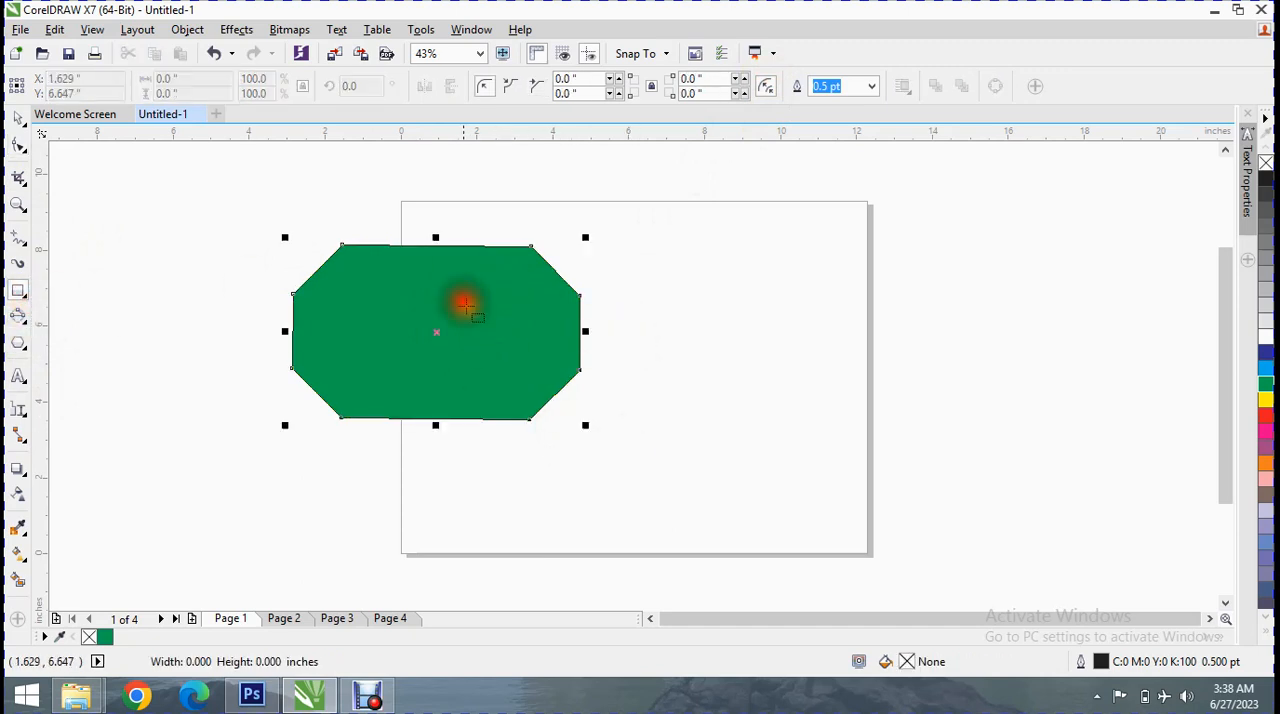
pyautogui.moveTo(437, 332); pyautogui.dragTo(581, 314)
pyautogui.click(871, 86)
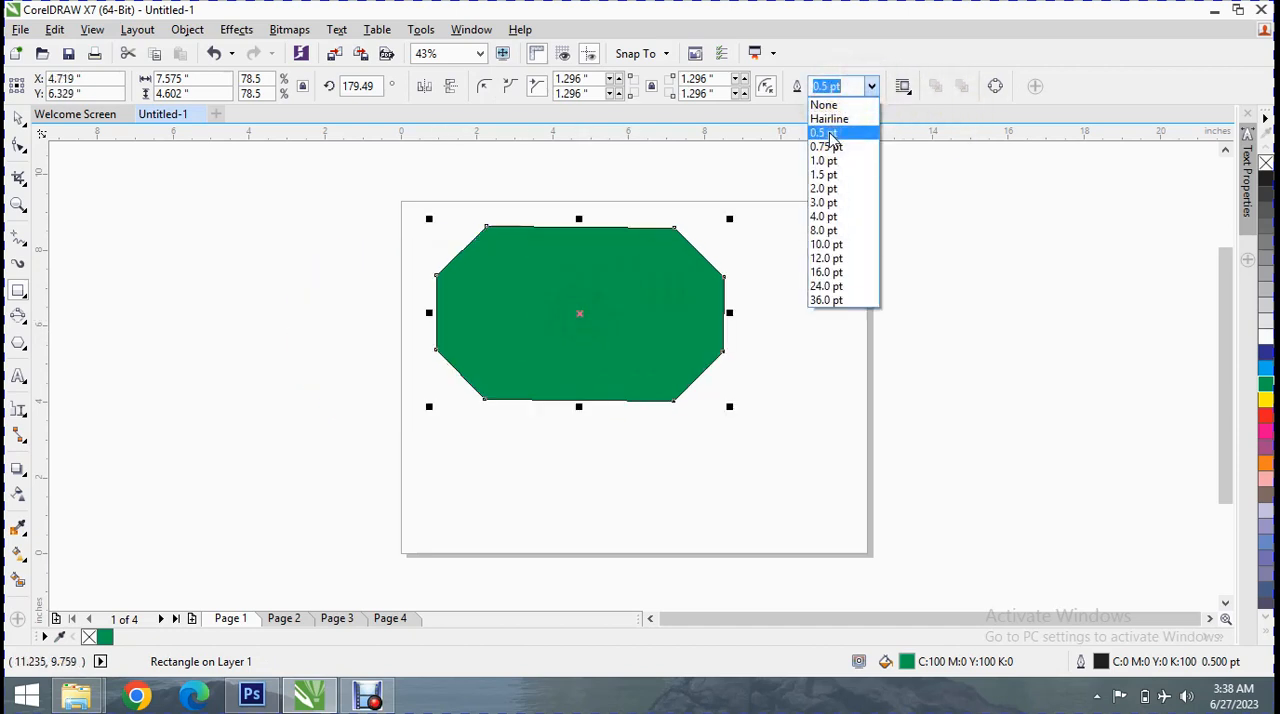
pyautogui.click(827, 146)
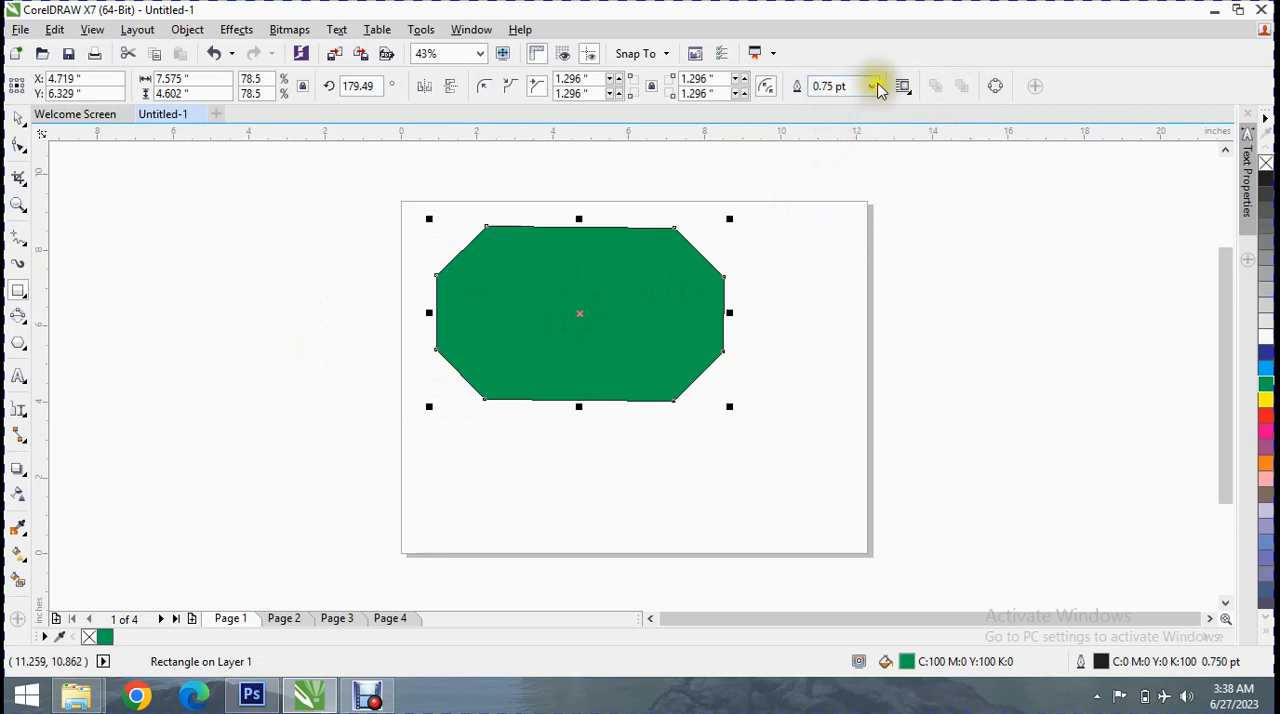
pyautogui.click(876, 88)
pyautogui.click(835, 175)
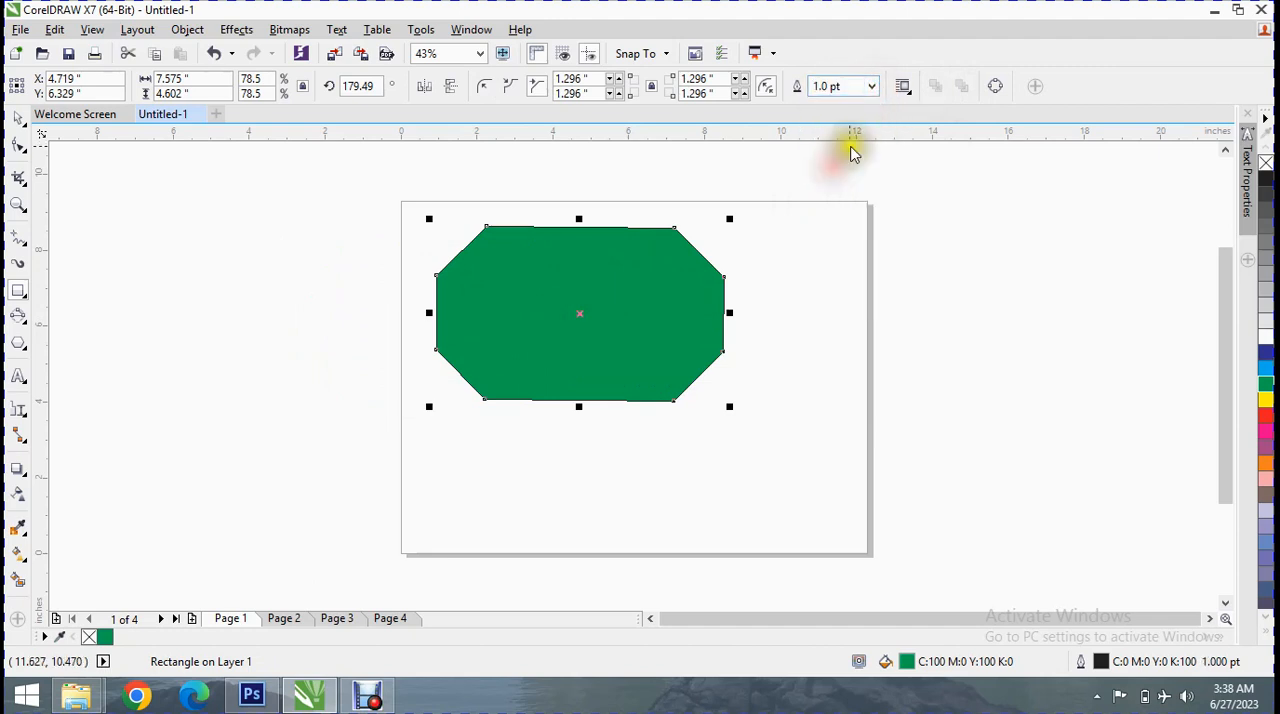
pyautogui.click(872, 88)
pyautogui.click(846, 249)
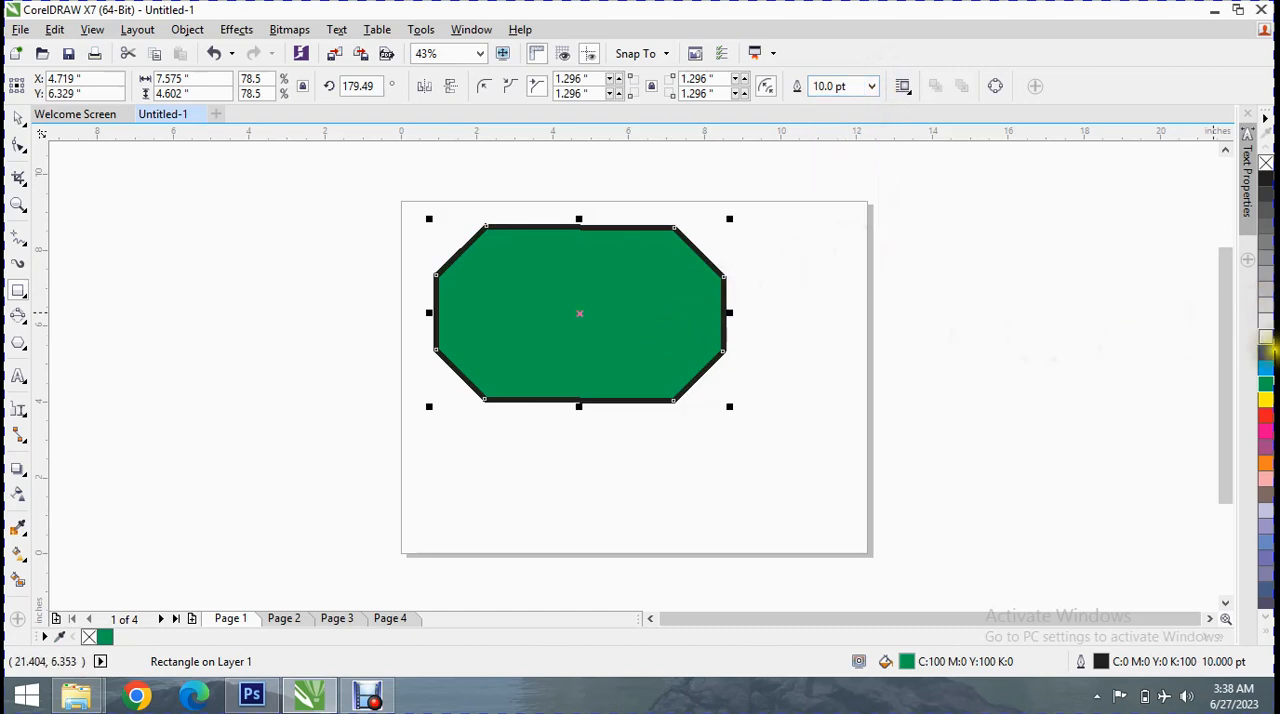
# Try cyan, white and red as the green shape's outline colour, ending with yellow
pyautogui.rightClick(1266, 368)
pyautogui.rightClick(1266, 336)
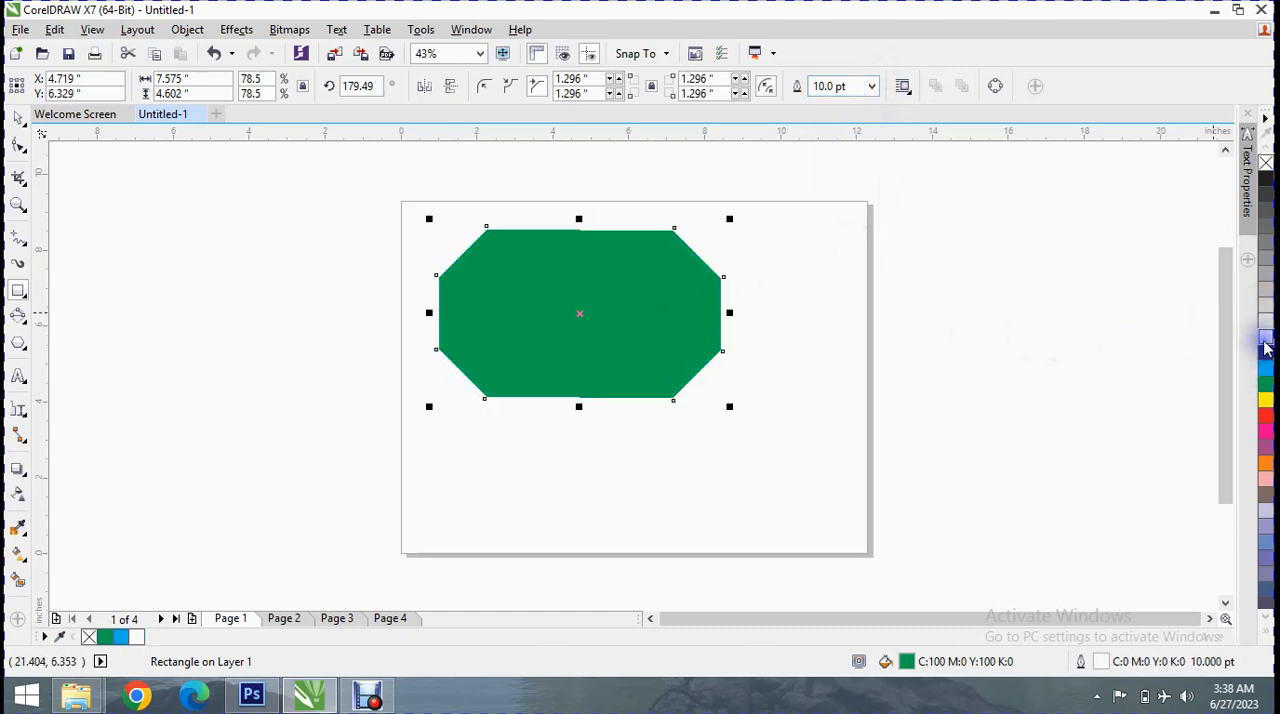
pyautogui.rightClick(1267, 413)
pyautogui.rightClick(1266, 401)
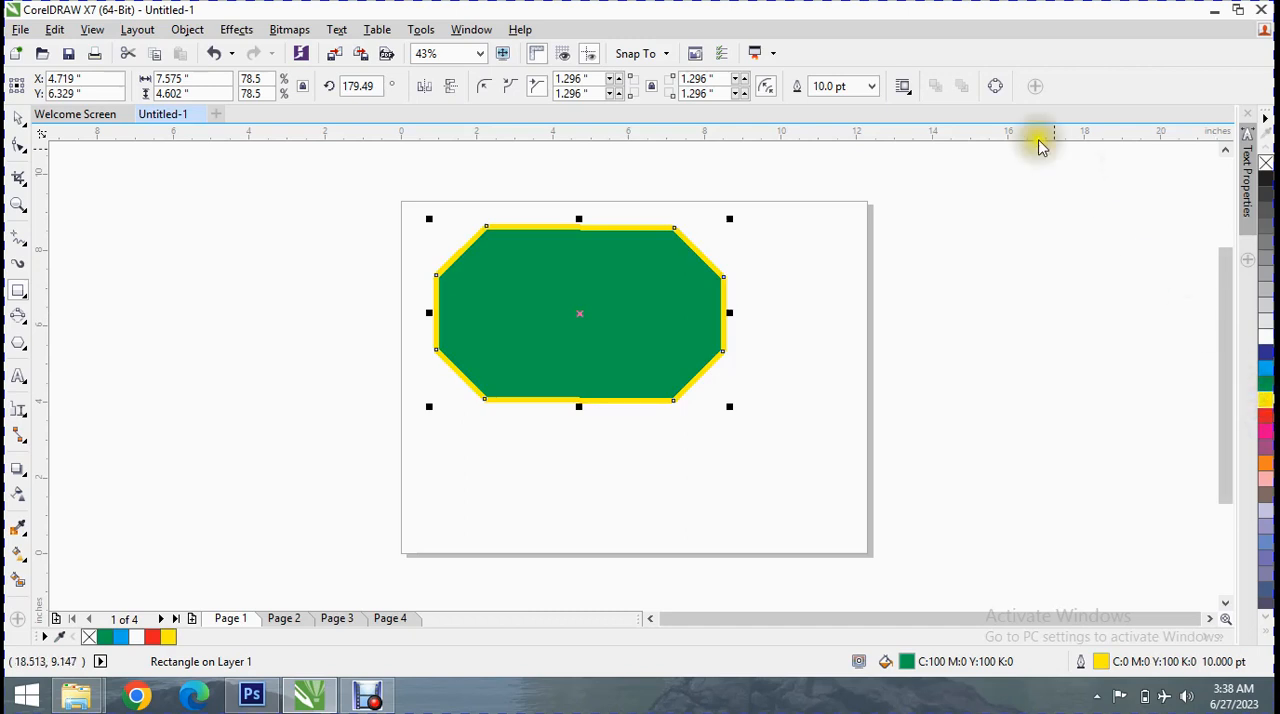
# Set the green shape's contour text wrapping to Text Flows Right and shrink the shape to about 3.7 by 2.25 inches
pyautogui.click(902, 87)
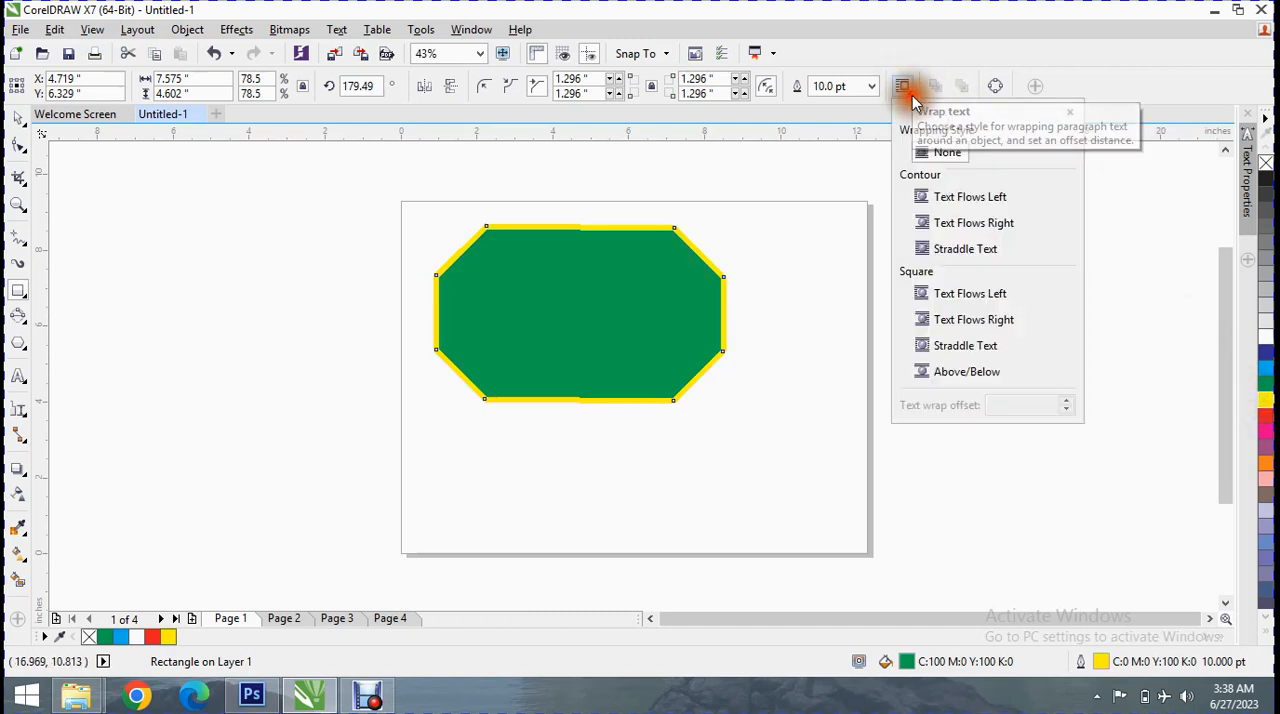
pyautogui.click(962, 202)
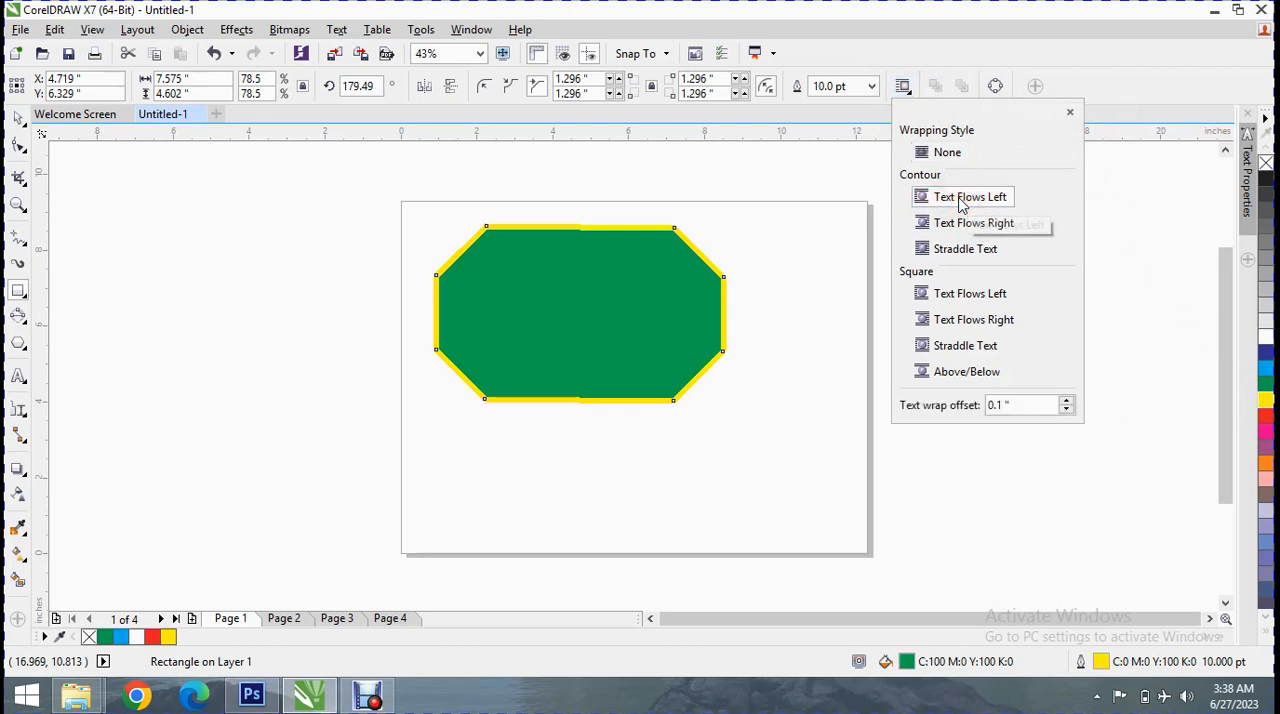
pyautogui.click(956, 224)
pyautogui.click(1068, 114)
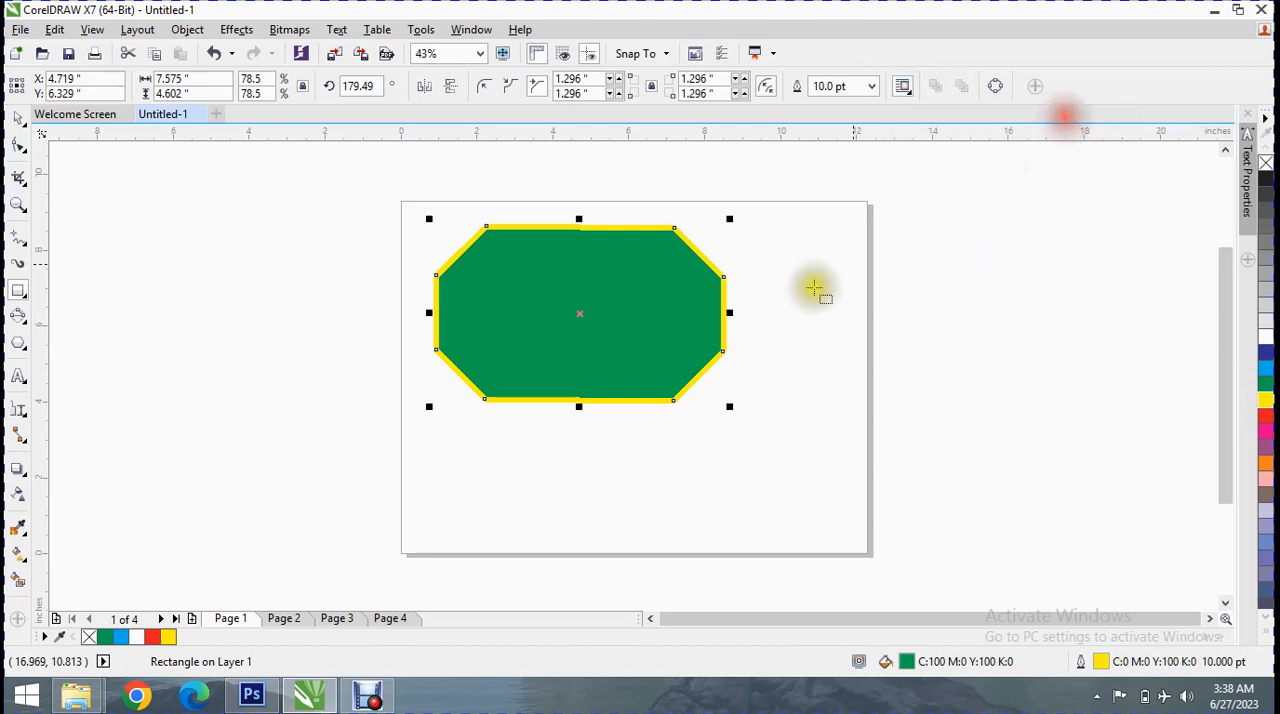
pyautogui.moveTo(729, 406); pyautogui.dragTo(583, 318)
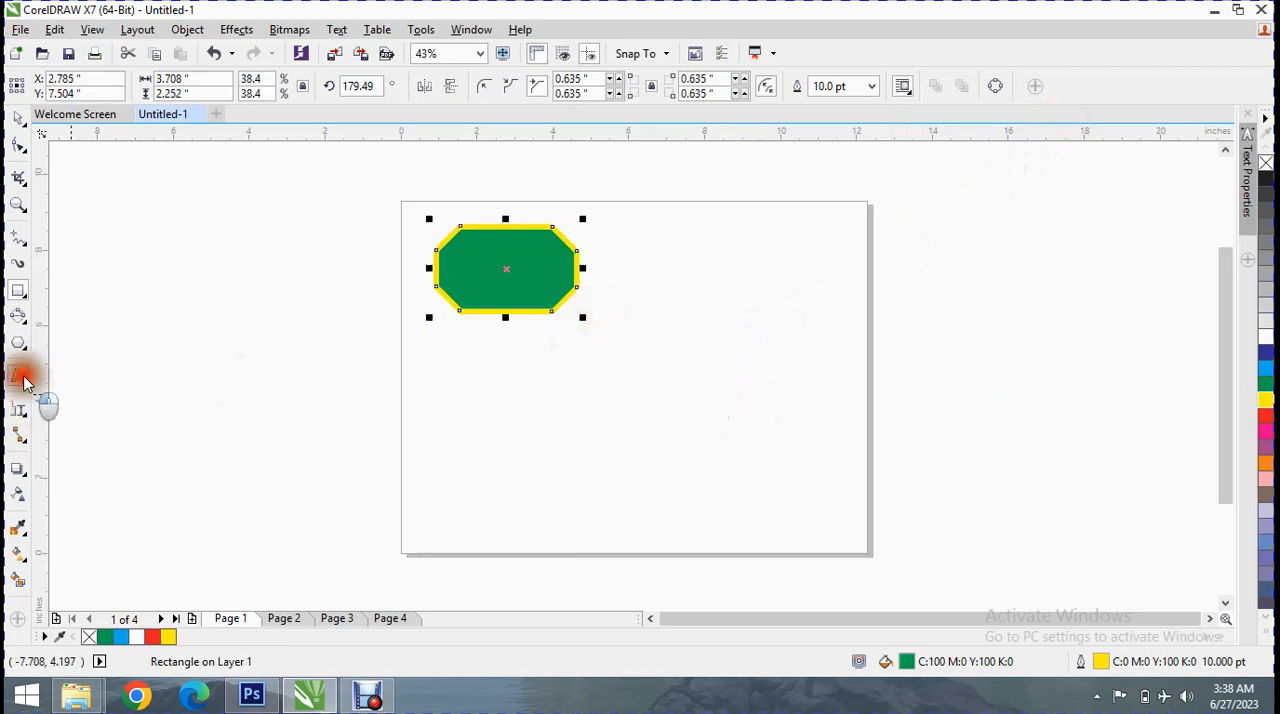
# Draw a paragraph text frame about 11.4 by 7.1 inches around the green shape and shift it slightly left
pyautogui.click(18, 376)
pyautogui.moveTo(343, 174); pyautogui.dragTo(774, 442)
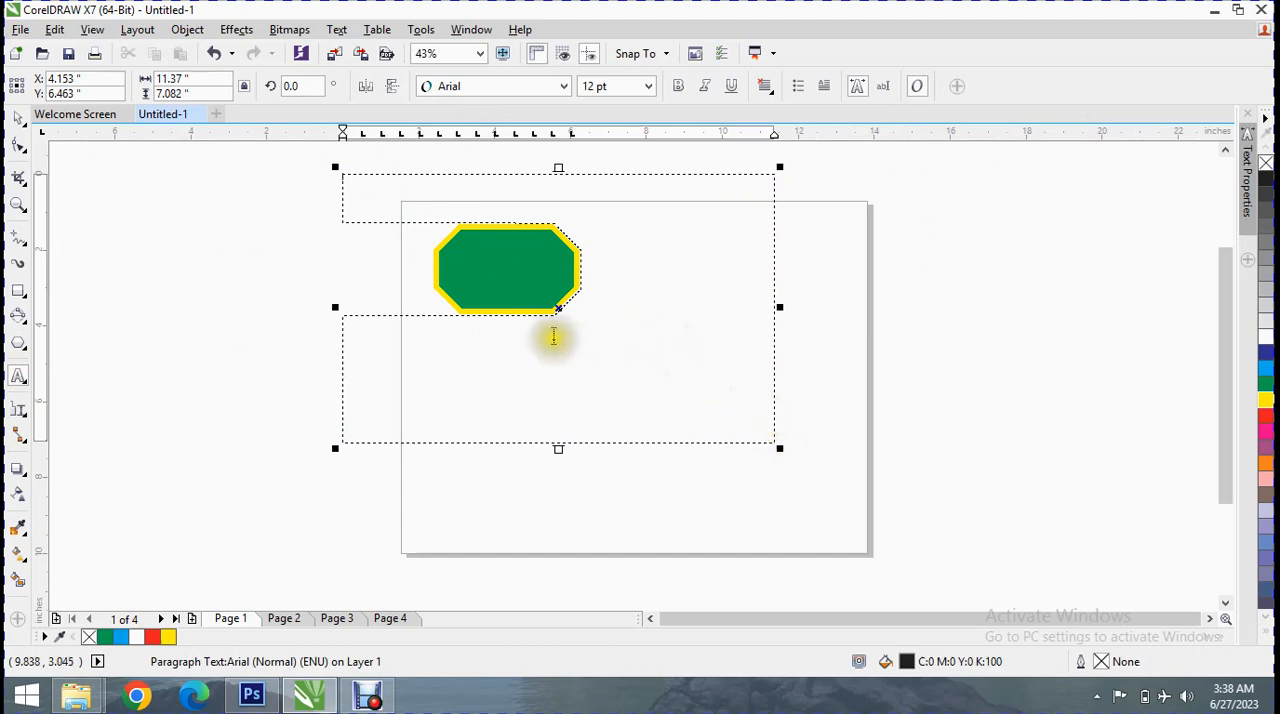
pyautogui.moveTo(559, 310); pyautogui.dragTo(517, 309)
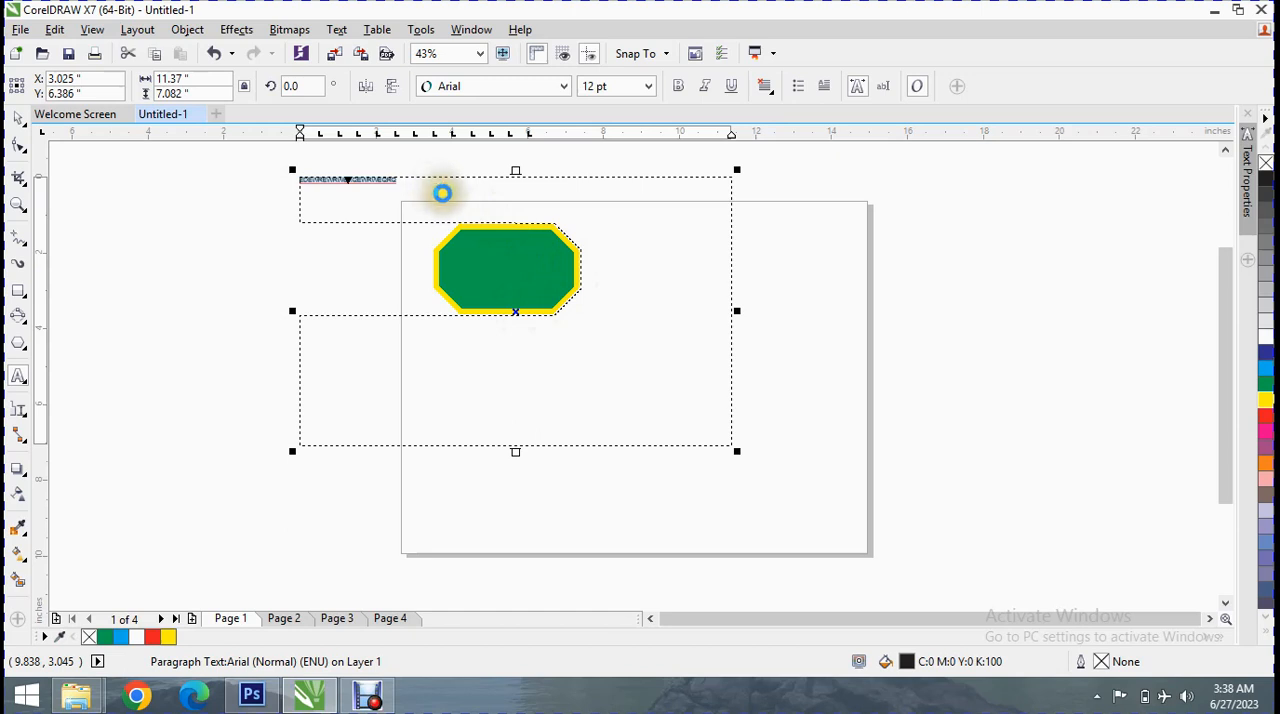
# Fill the text frame with repeated pasted filler letters and set all of the text to 36 pt
pyautogui.click(451, 198)
pyautogui.hotkey('ctrl', 'v')
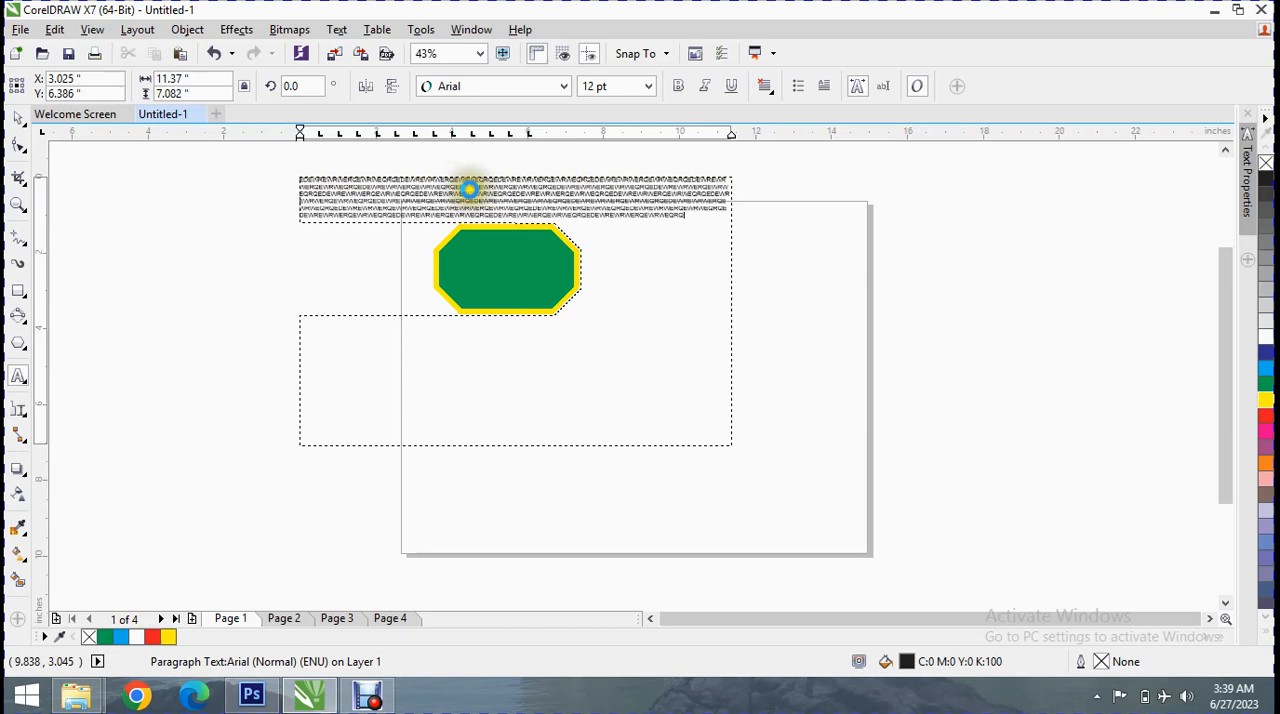
pyautogui.tripleClick(478, 187)
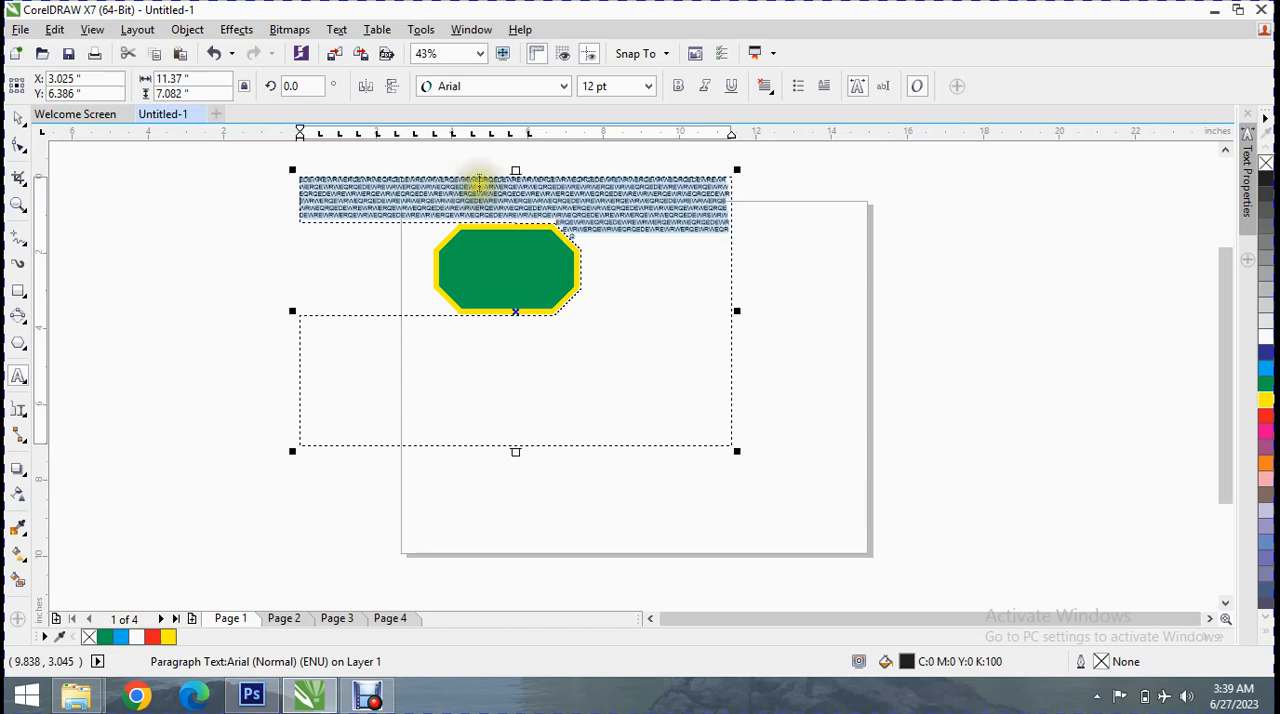
pyautogui.click(648, 86)
pyautogui.click(600, 279)
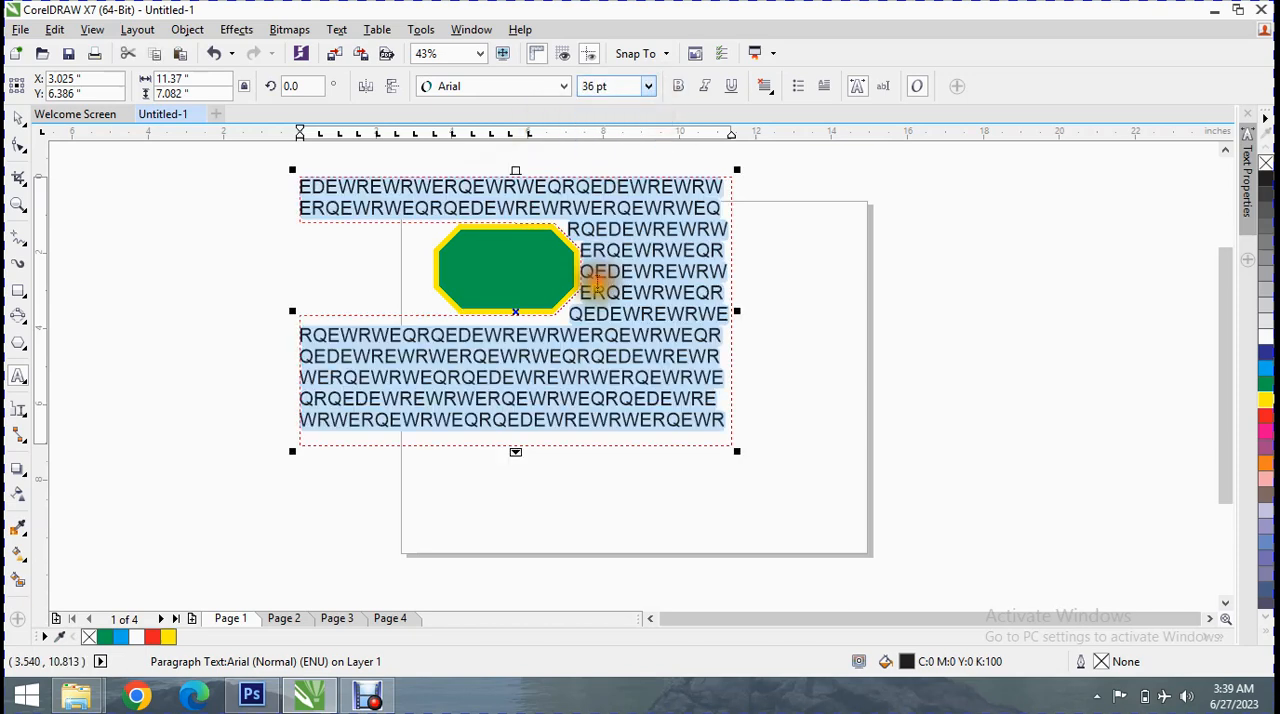
# Move the text frame off the green shape, to about X 11.0, Y 5.8 inches
pyautogui.click(763, 257)
pyautogui.click(688, 268)
pyautogui.click(521, 243)
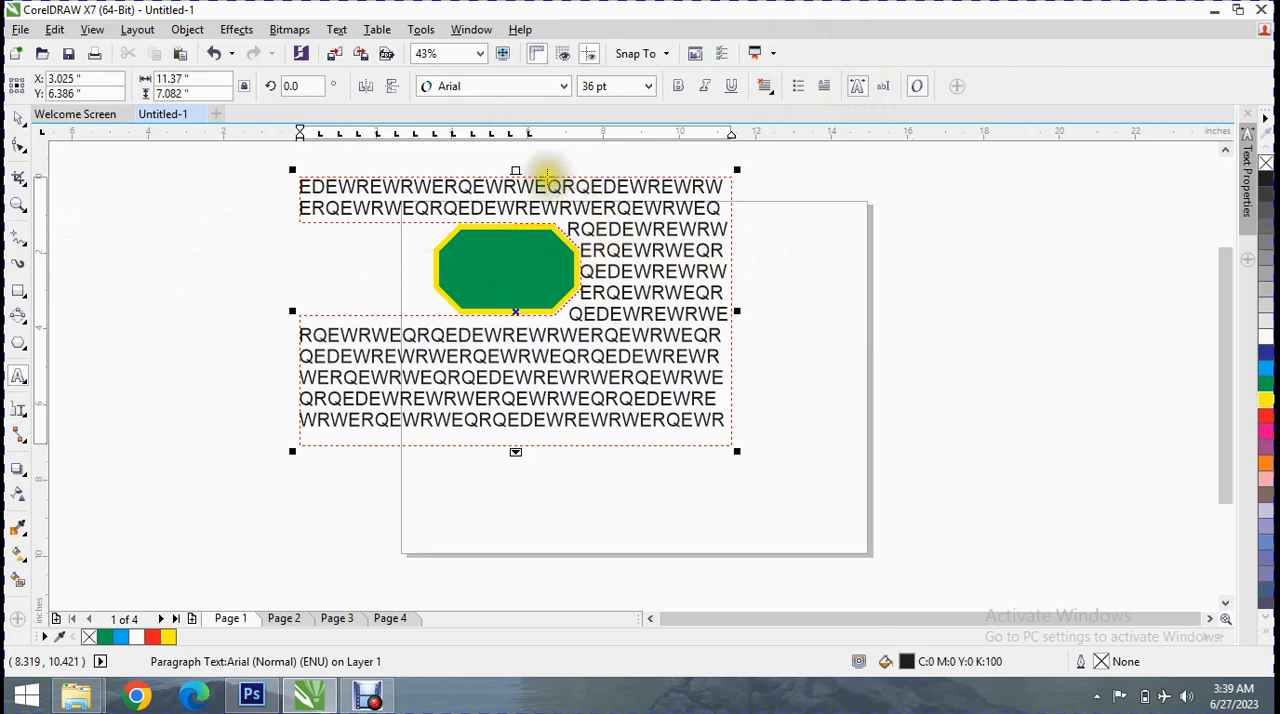
pyautogui.moveTo(516, 316); pyautogui.dragTo(820, 337)
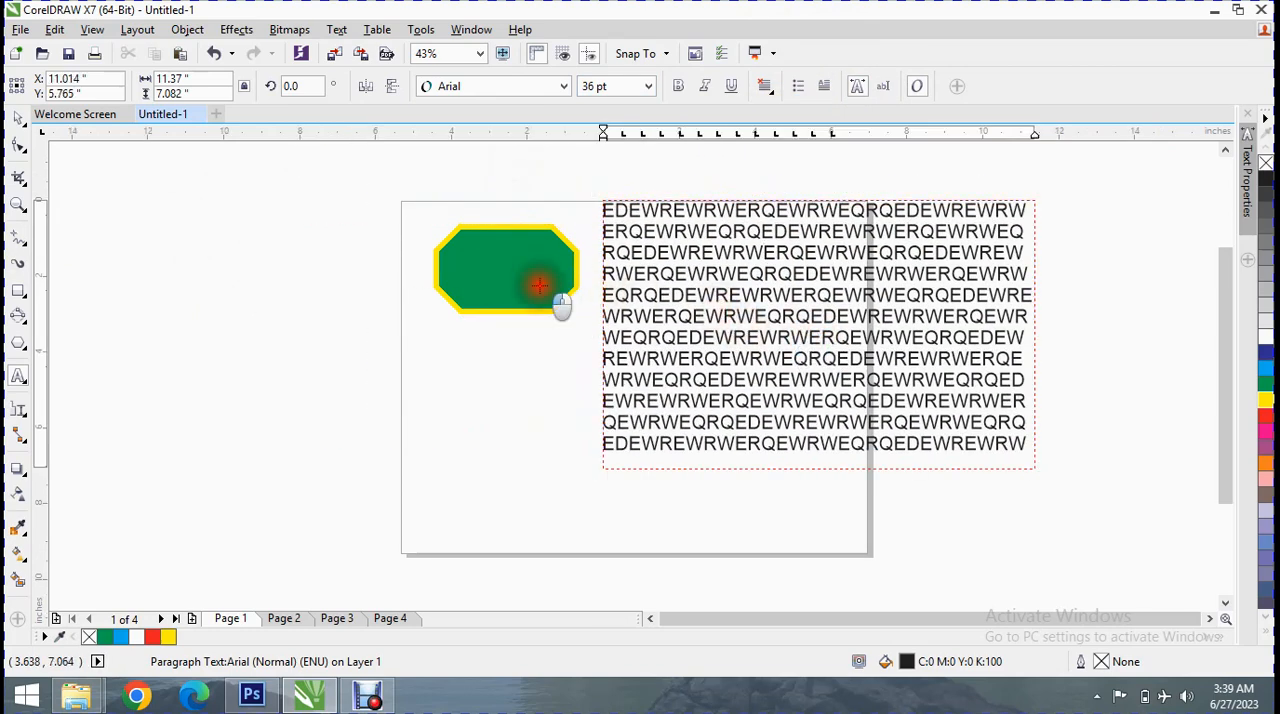
# Bring the green shape to the front of the layer and move it into the text block at about X 11.36, Y 6.55 inches
pyautogui.click(540, 286)
pyautogui.click(15, 289)
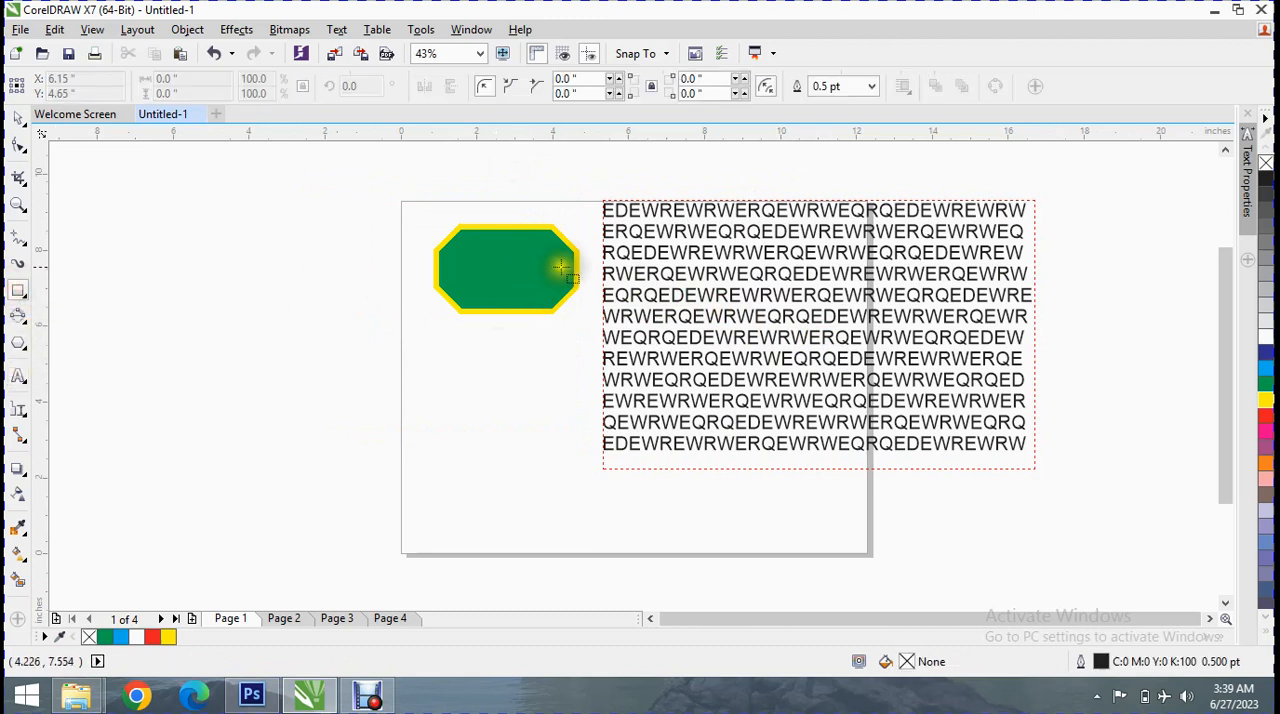
pyautogui.click(560, 268)
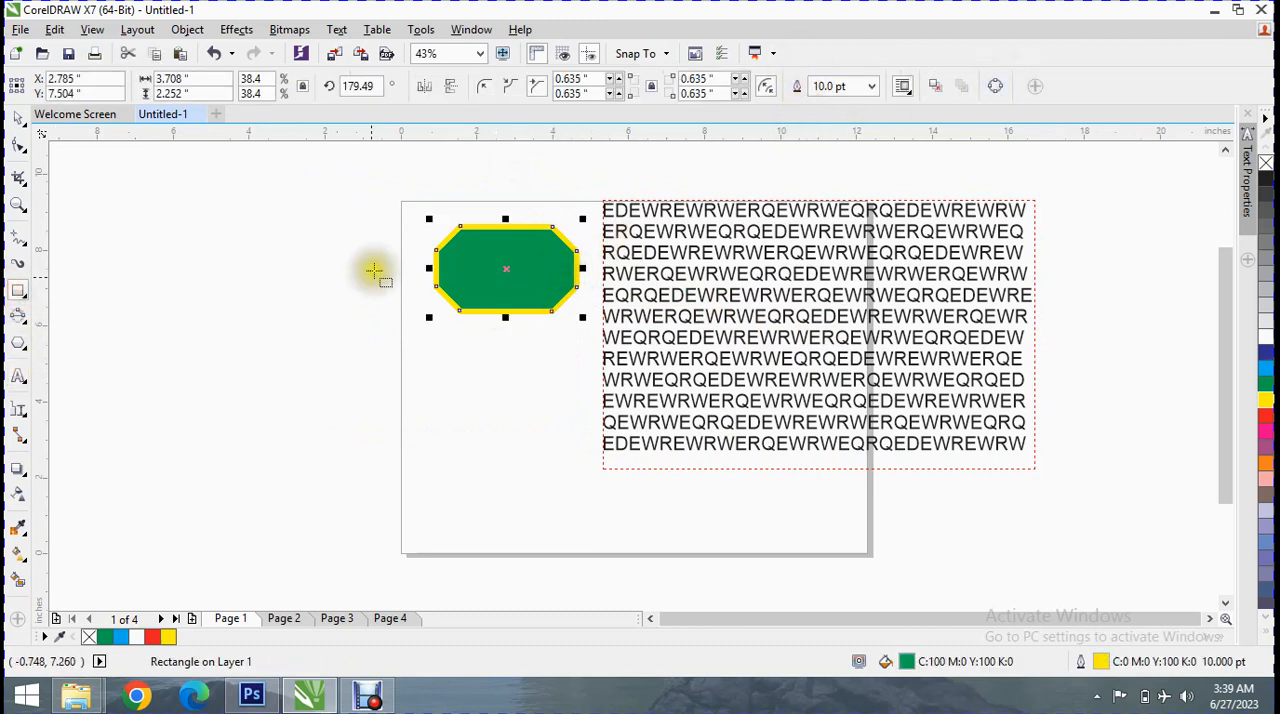
pyautogui.moveTo(472, 258); pyautogui.dragTo(592, 291)
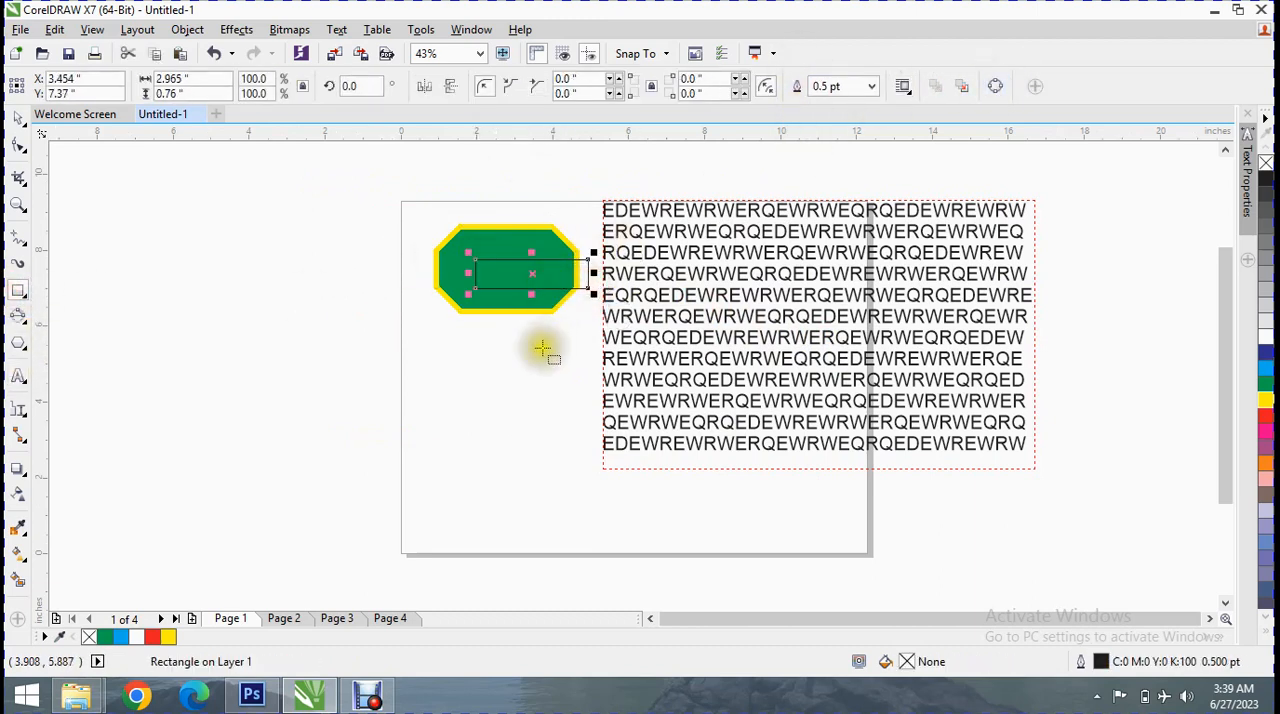
pyautogui.press('Delete')
pyautogui.click(500, 240)
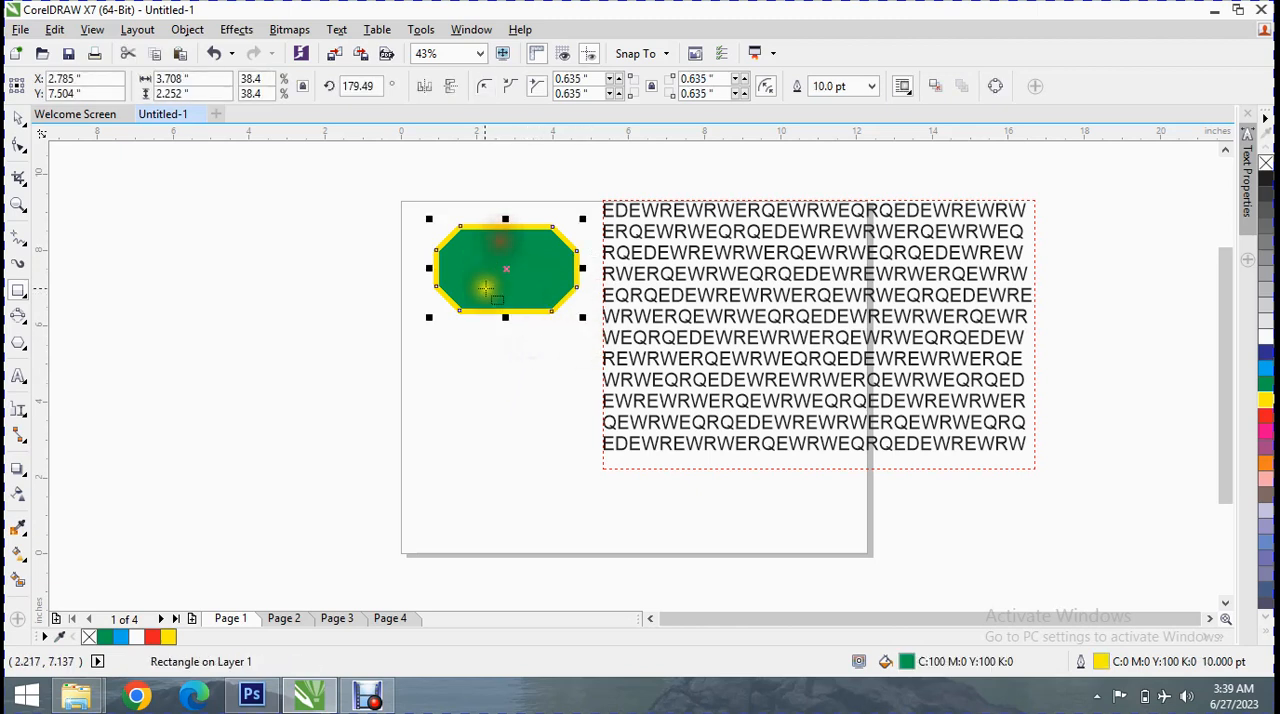
pyautogui.moveTo(505, 269); pyautogui.dragTo(576, 269)
pyautogui.click(935, 86)
pyautogui.moveTo(570, 271); pyautogui.dragTo(833, 305)
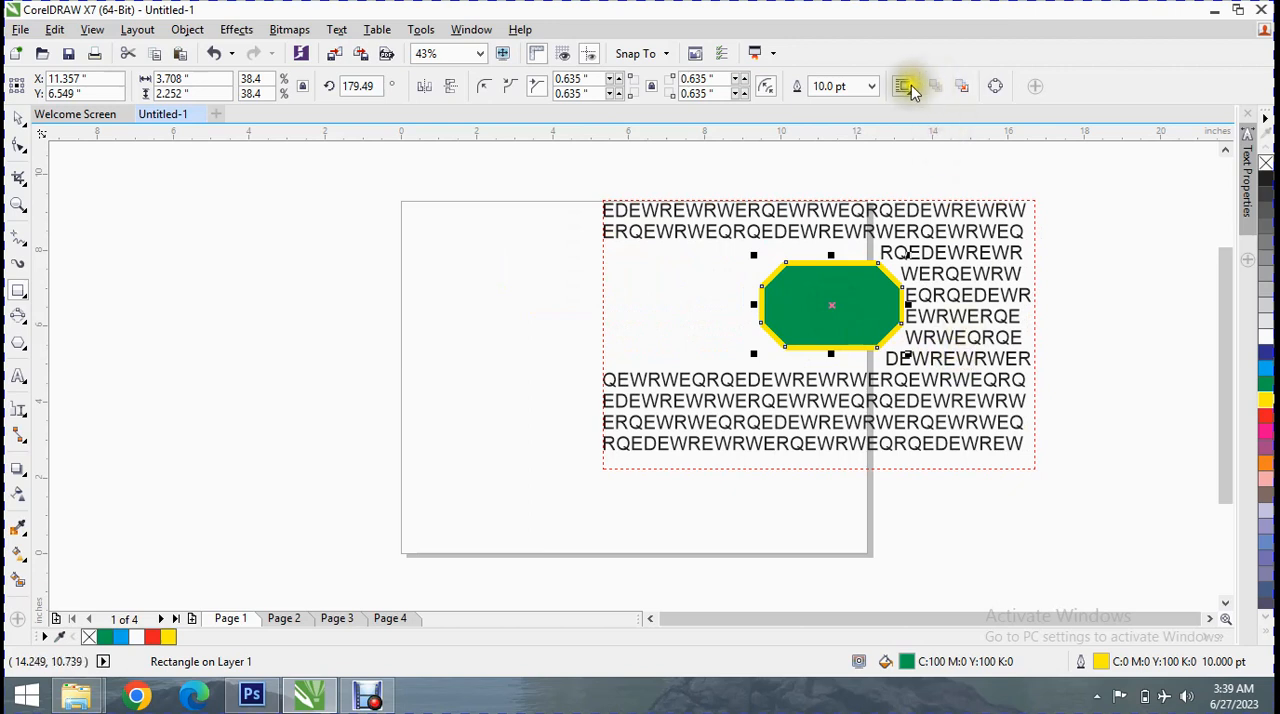
# Try the green shape's wrapping style None and the contour styles Text Flows Left, Text Flows Right and Straddle Text
pyautogui.click(903, 87)
pyautogui.click(930, 153)
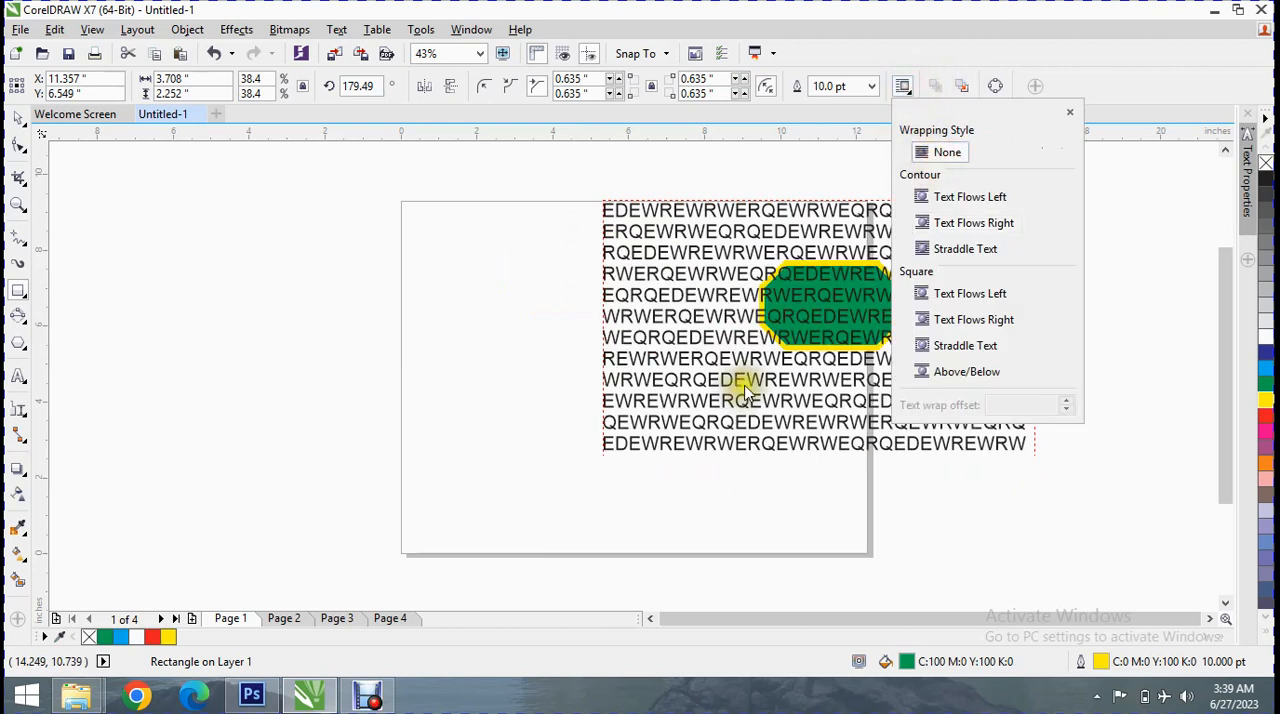
pyautogui.click(921, 197)
pyautogui.click(943, 223)
pyautogui.click(945, 249)
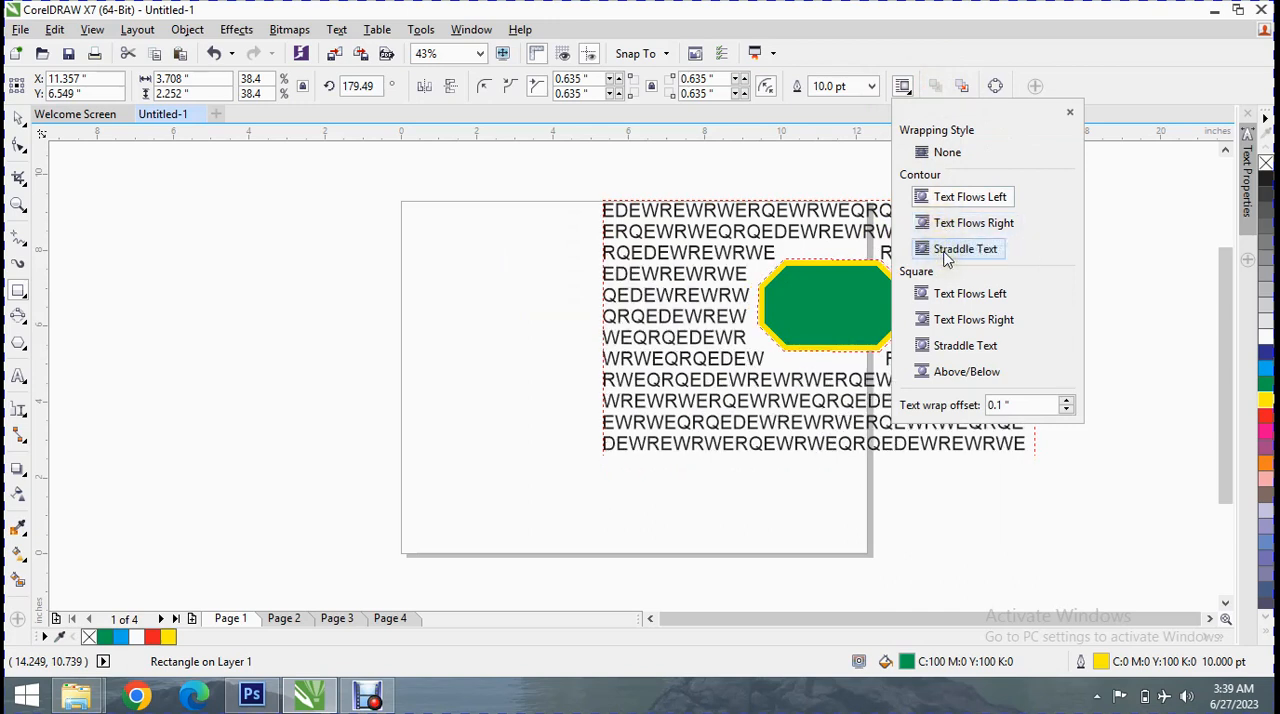
# Try the square wrapping styles Text Flows Left, Text Flows Right and Straddle Text on the green shape, ending with Above/Below
pyautogui.click(933, 293)
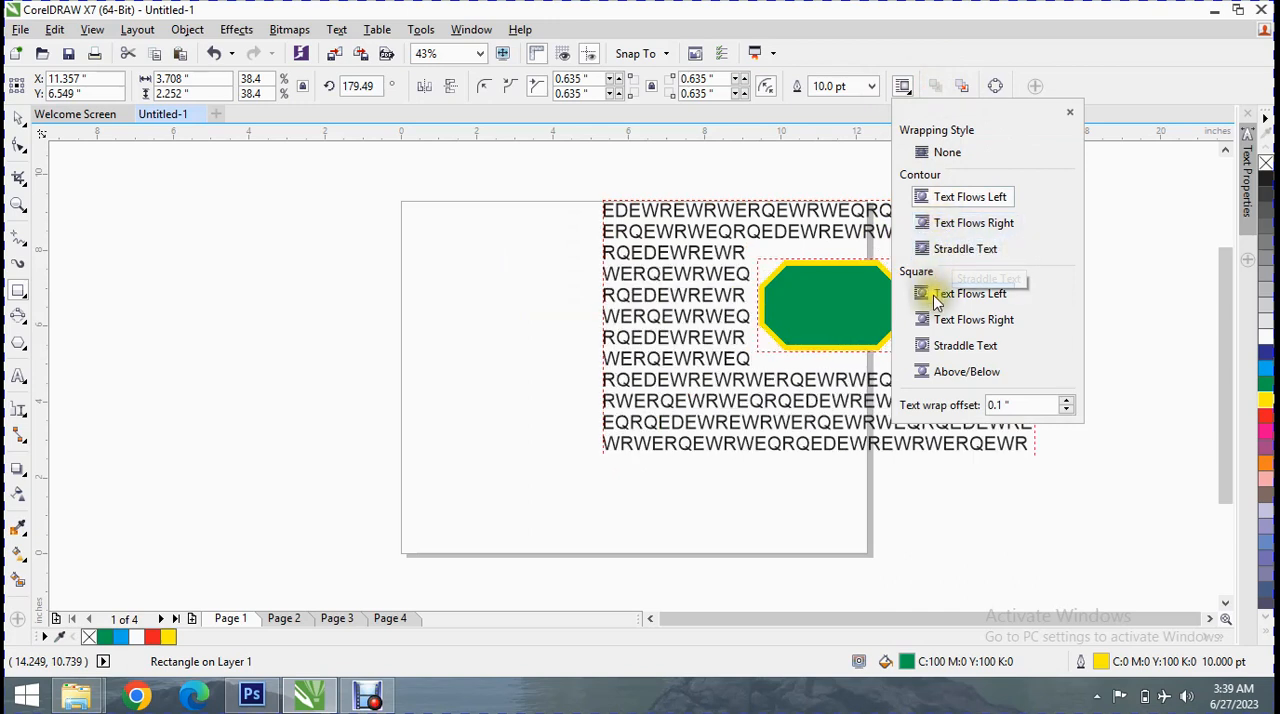
pyautogui.click(944, 321)
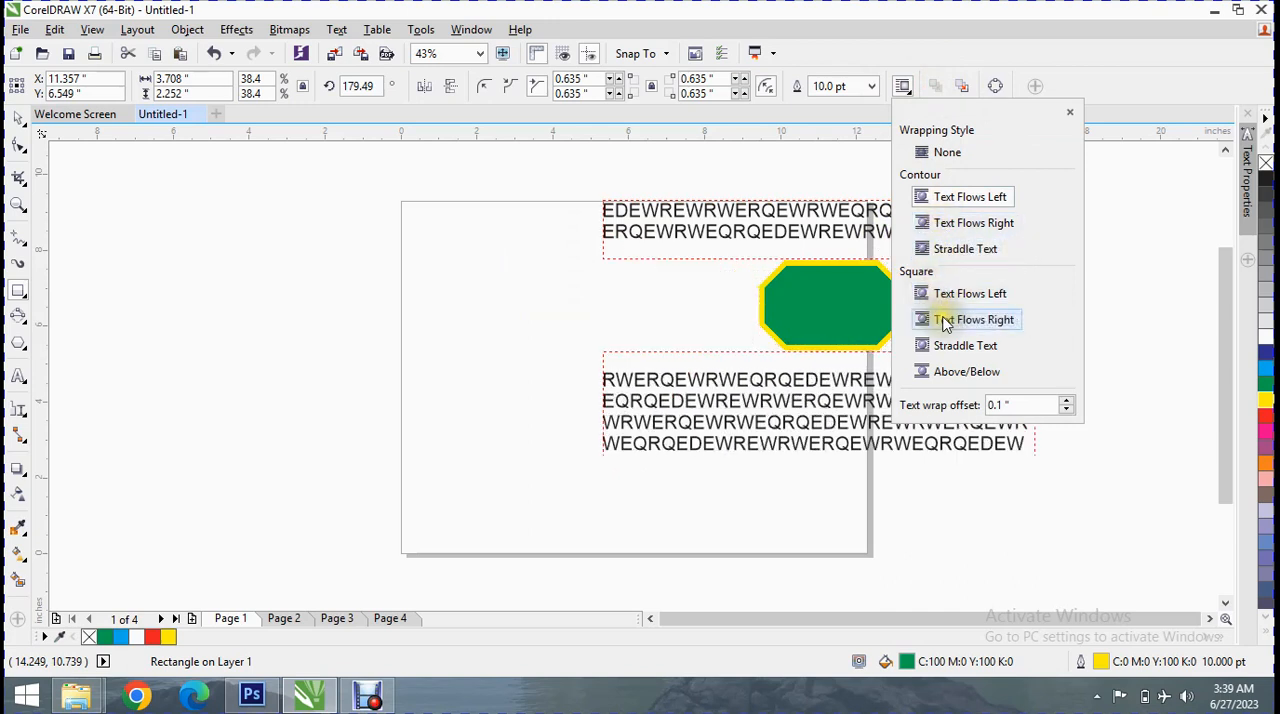
pyautogui.click(955, 346)
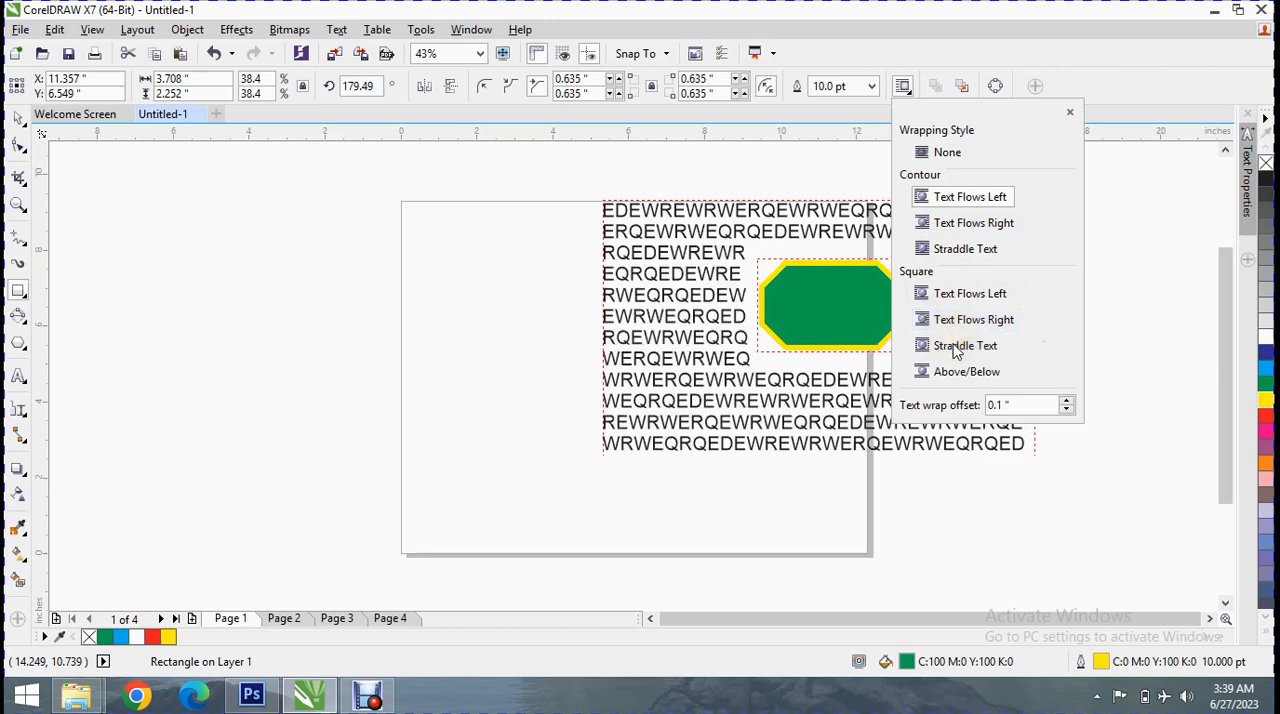
pyautogui.click(953, 372)
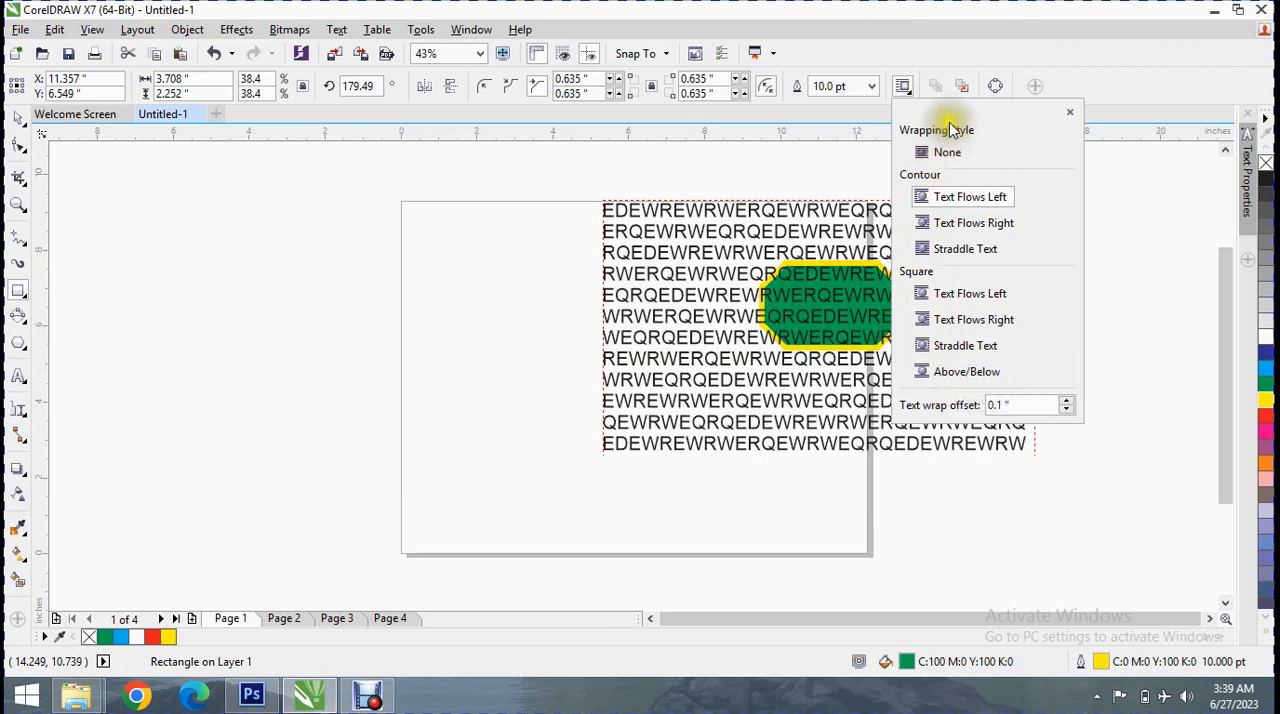
# Try a 0.28-inch text wrap offset on the green shape, and set its wrapping style to None
pyautogui.click(1066, 401)
pyautogui.click(1066, 401)
pyautogui.click(1066, 401)
pyautogui.click(1066, 401)
pyautogui.click(1066, 401)
pyautogui.click(1062, 401)
pyautogui.click(1062, 401)
pyautogui.click(1062, 401)
pyautogui.click(1062, 401)
pyautogui.click(1062, 401)
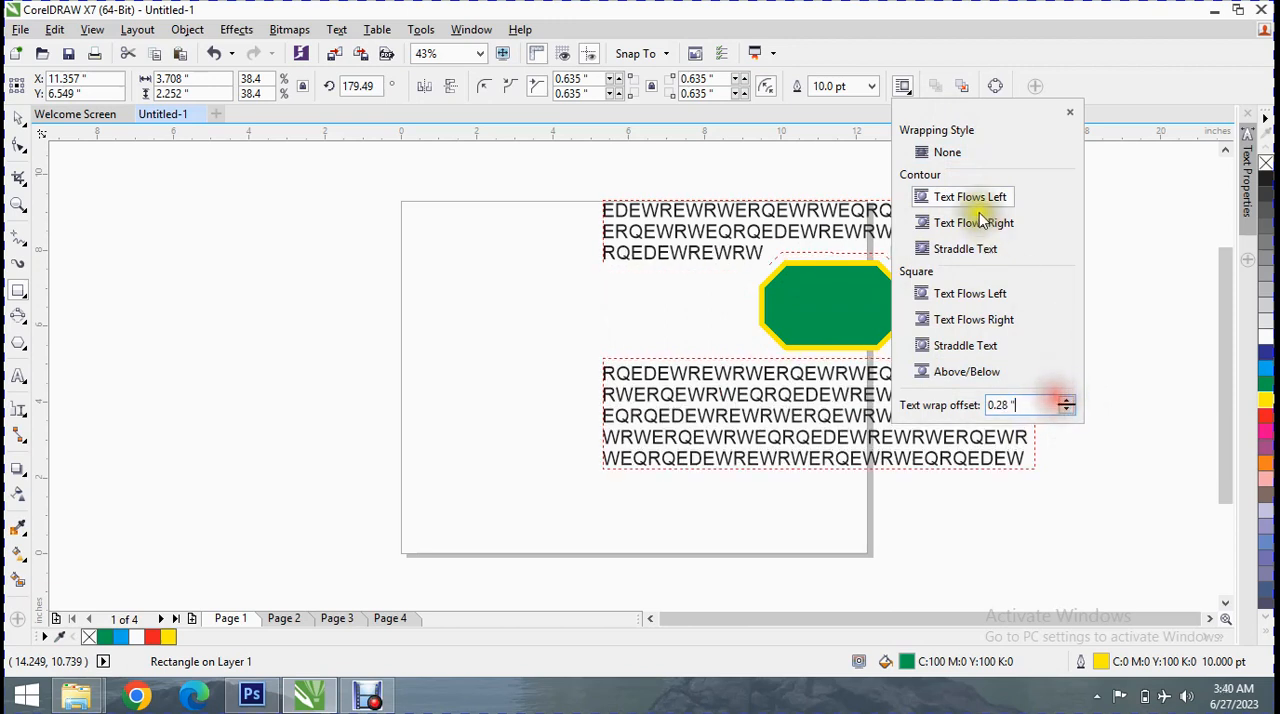
pyautogui.click(962, 154)
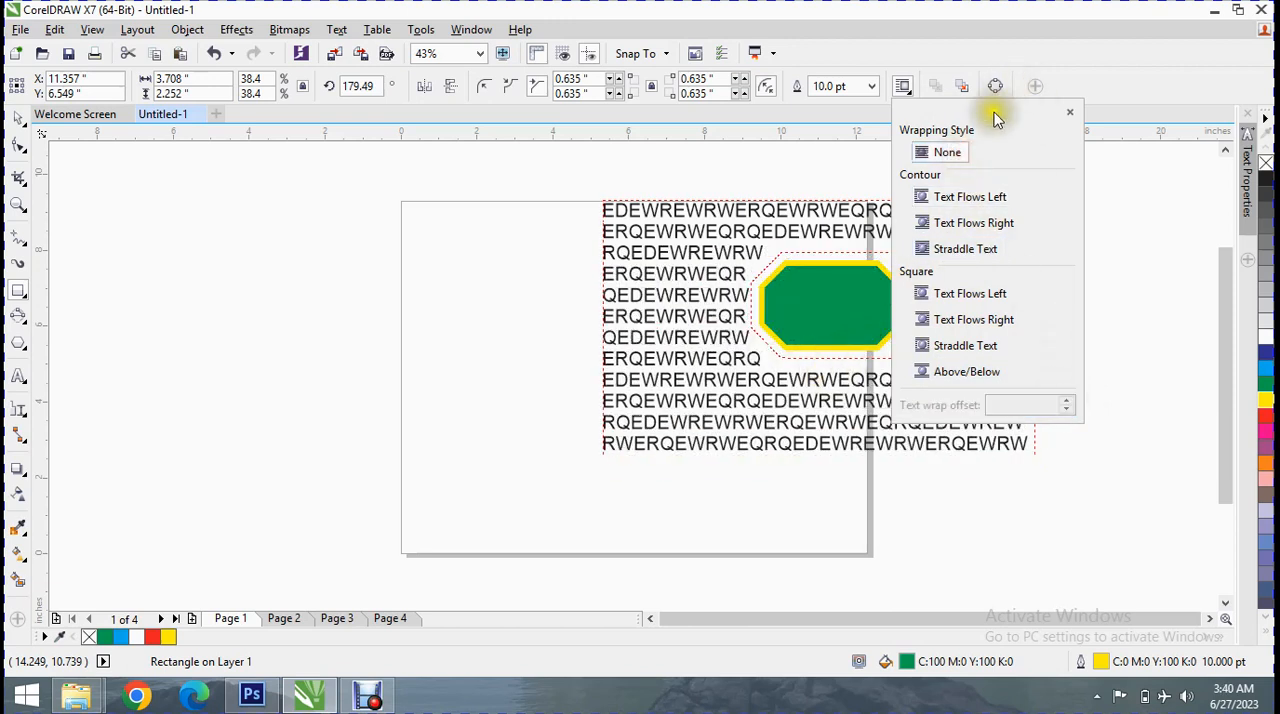
pyautogui.click(1070, 112)
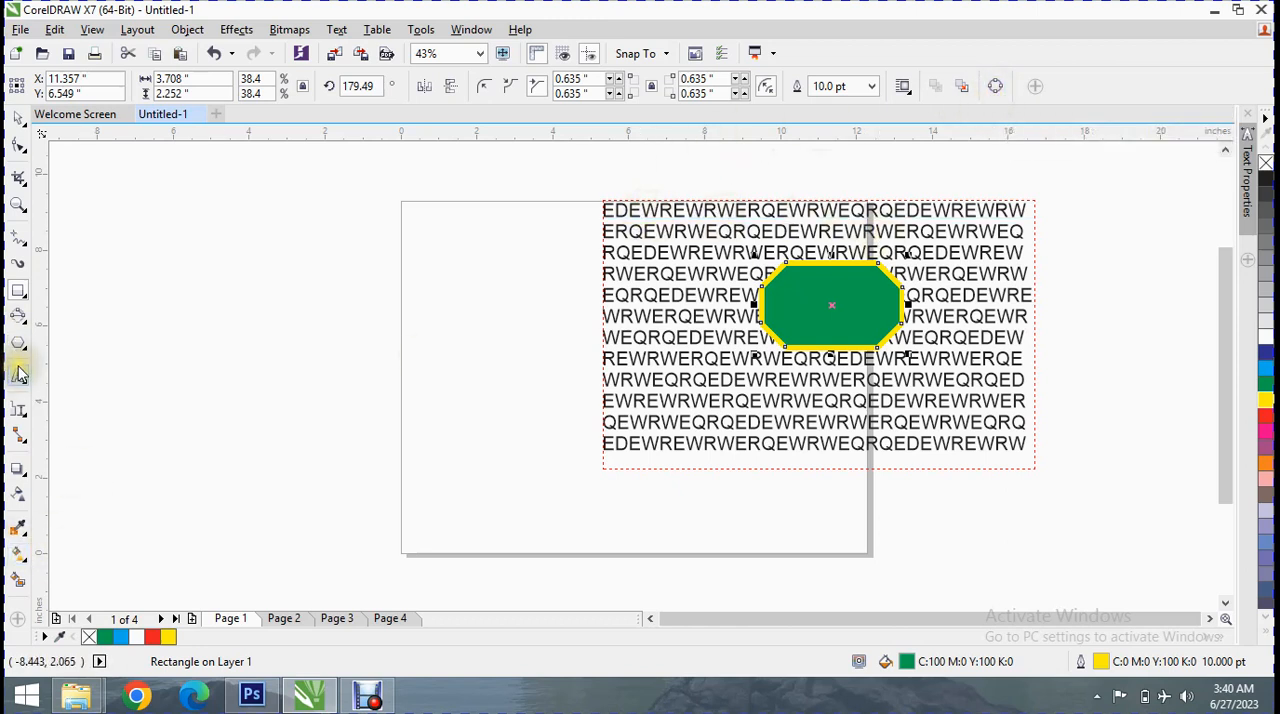
pyautogui.click(27, 297)
pyautogui.rightClick(28, 298)
pyautogui.click(31, 299)
pyautogui.click(28, 305)
pyautogui.click(50, 310)
pyautogui.moveTo(112, 204); pyautogui.dragTo(119, 212)
pyautogui.click(303, 205)
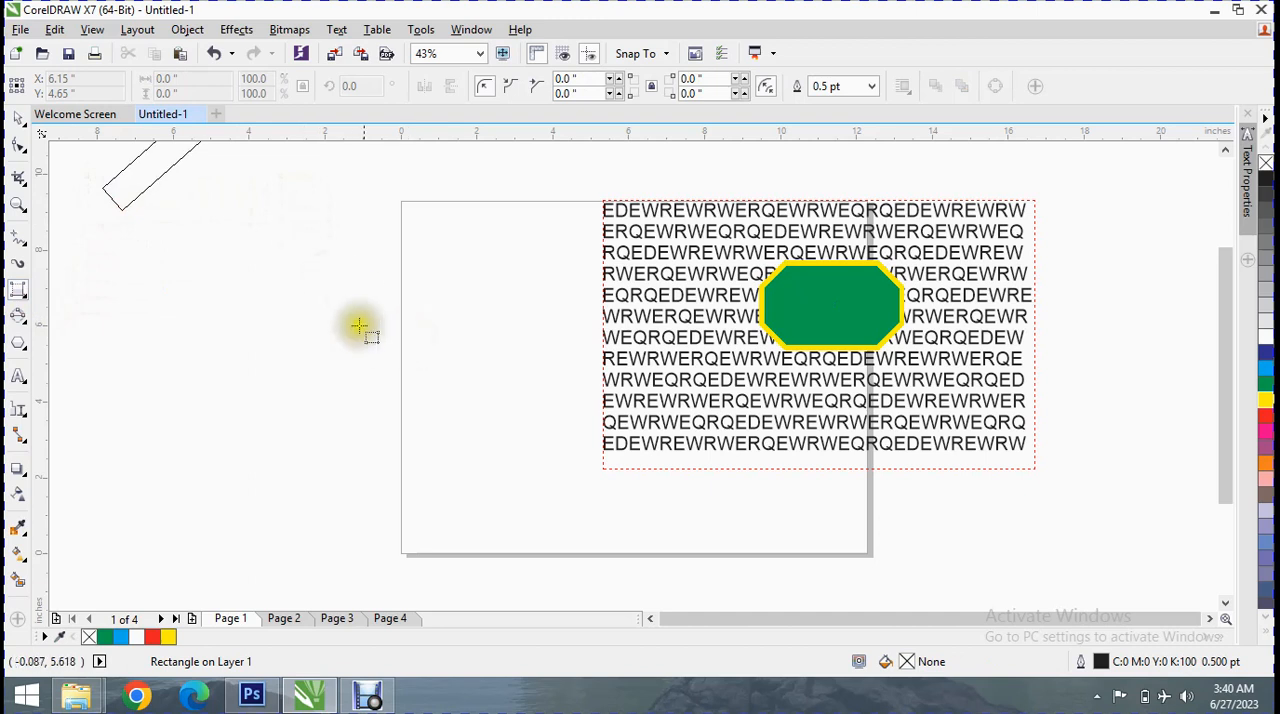
pyautogui.click(309, 308)
pyautogui.press('Delete')
# Draw a 3-point rectangle about 5.59 by 3.95 inches beside the page's left edge and fill it with yellow
pyautogui.moveTo(164, 285); pyautogui.dragTo(366, 286)
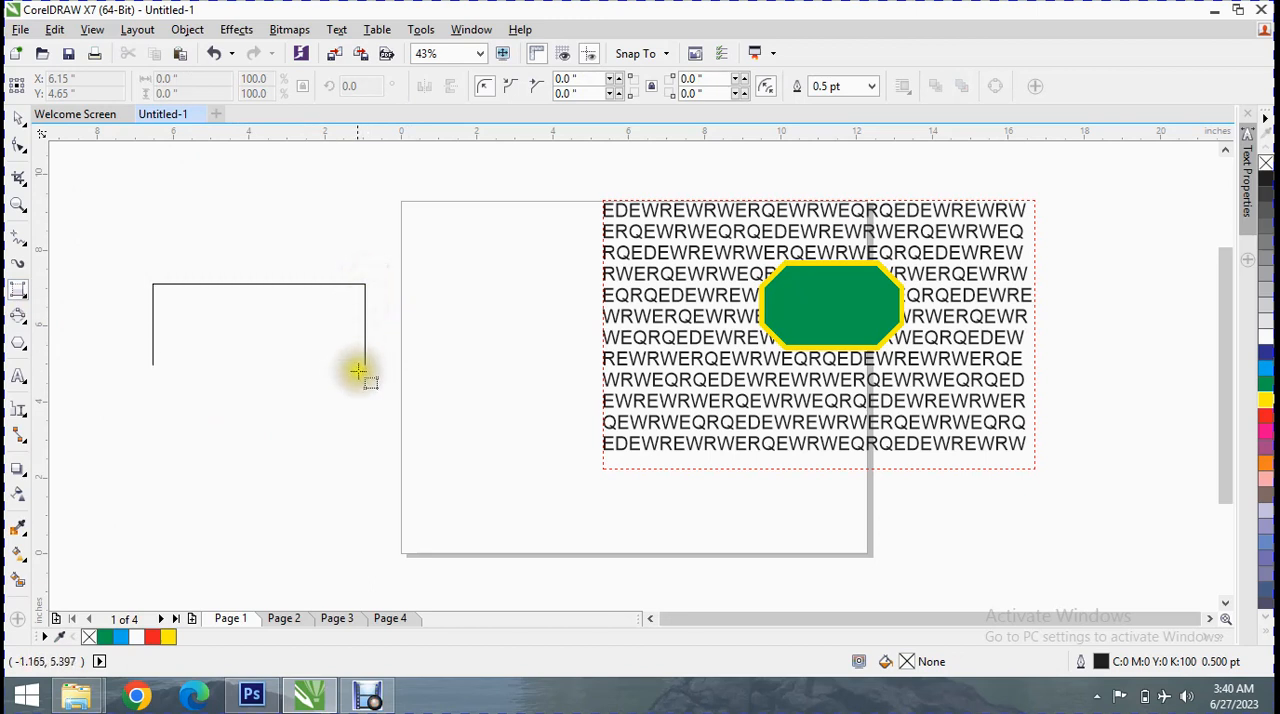
pyautogui.click(365, 436)
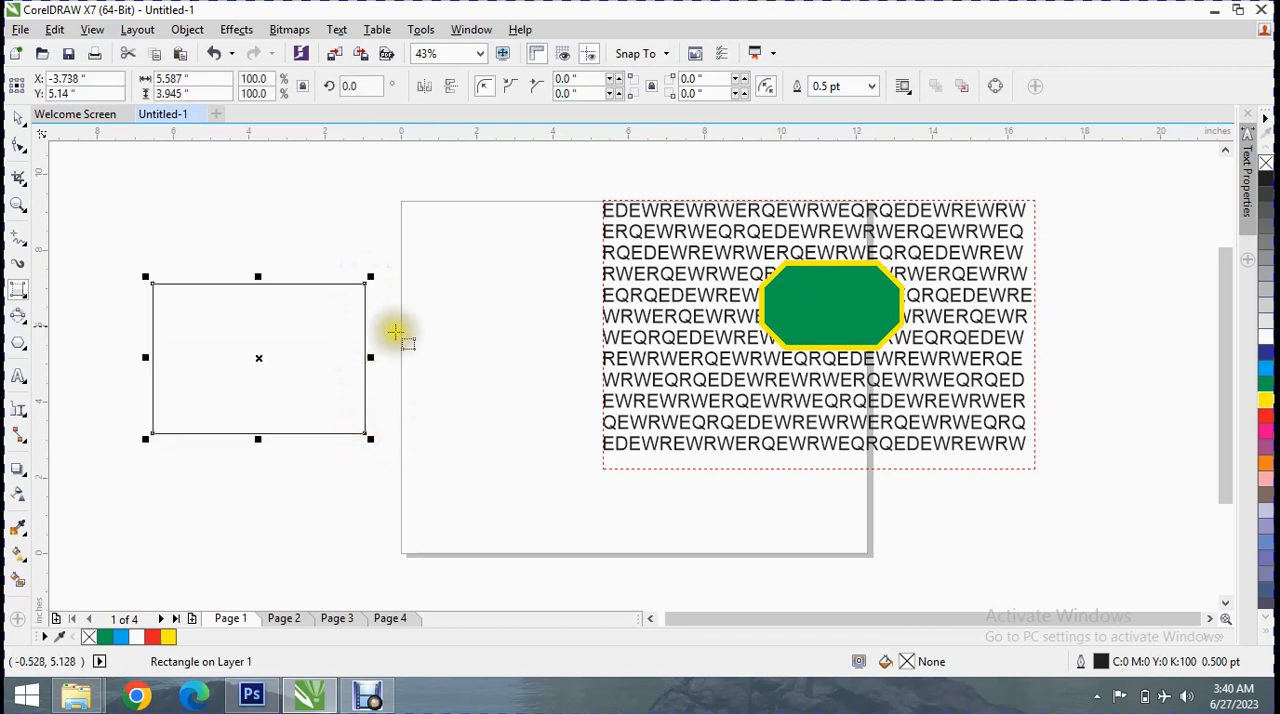
pyautogui.click(1265, 398)
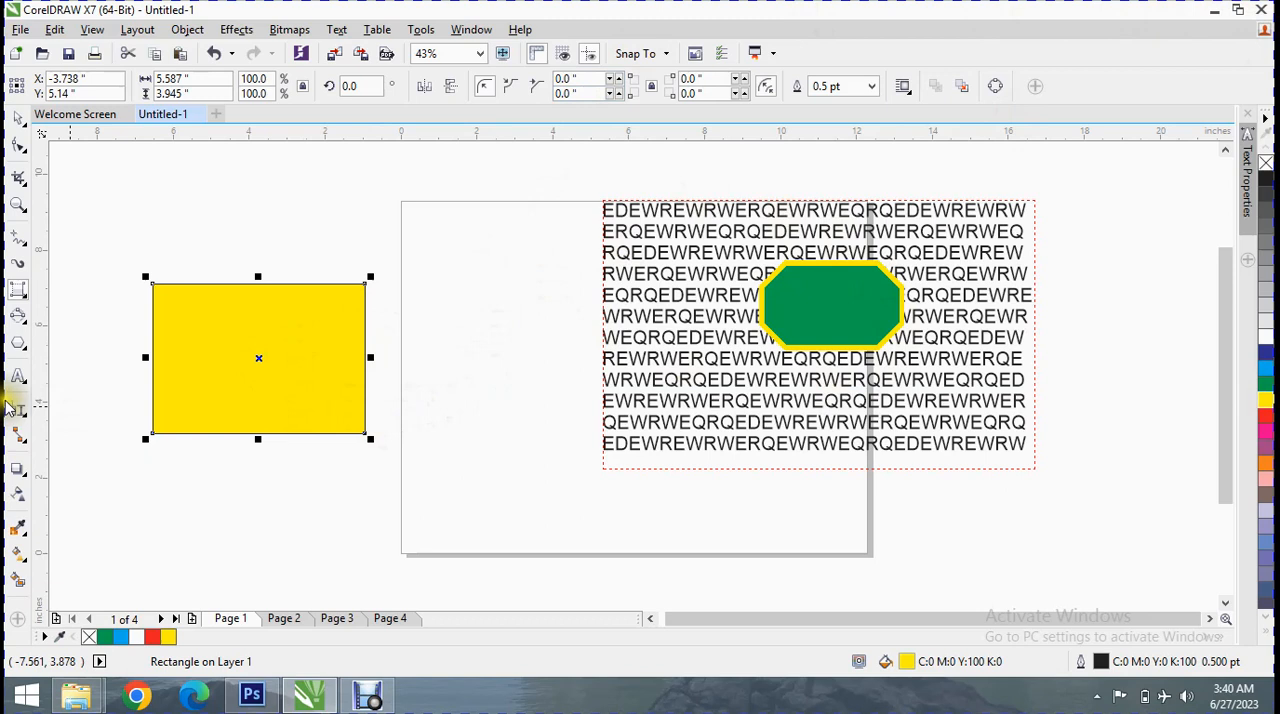
pyautogui.click(18, 344)
pyautogui.rightClick(20, 347)
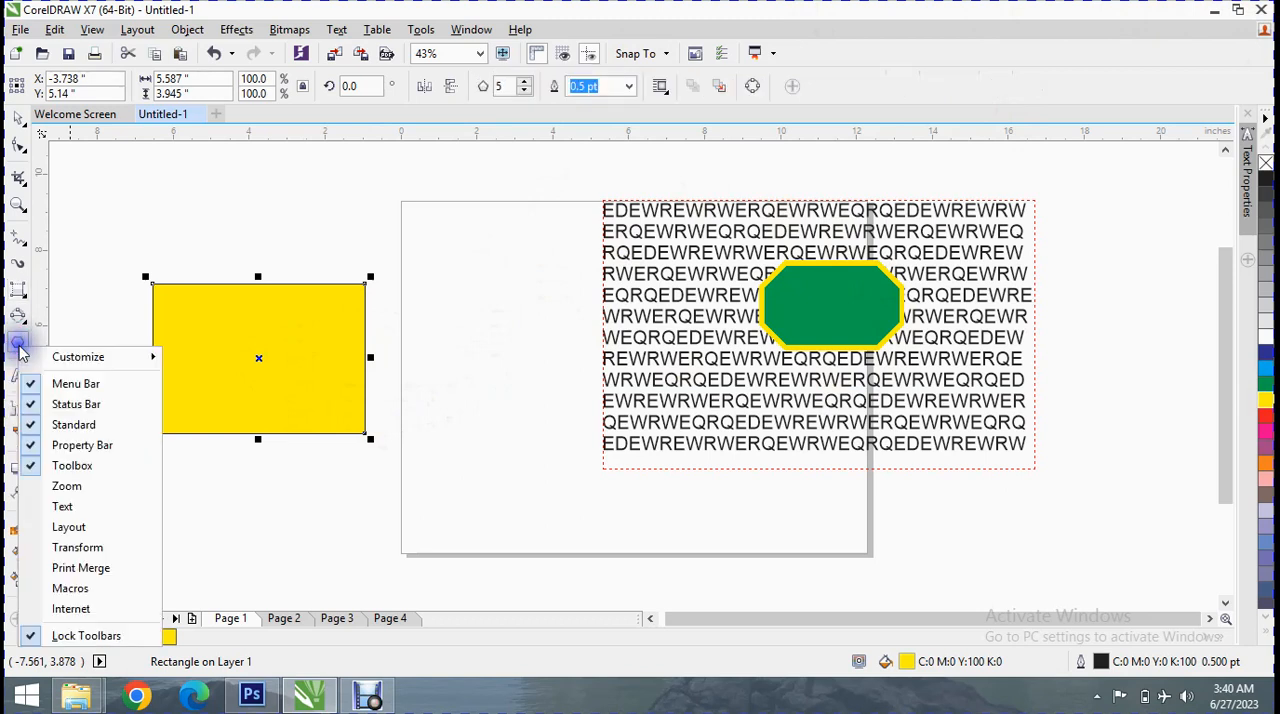
pyautogui.click(20, 349)
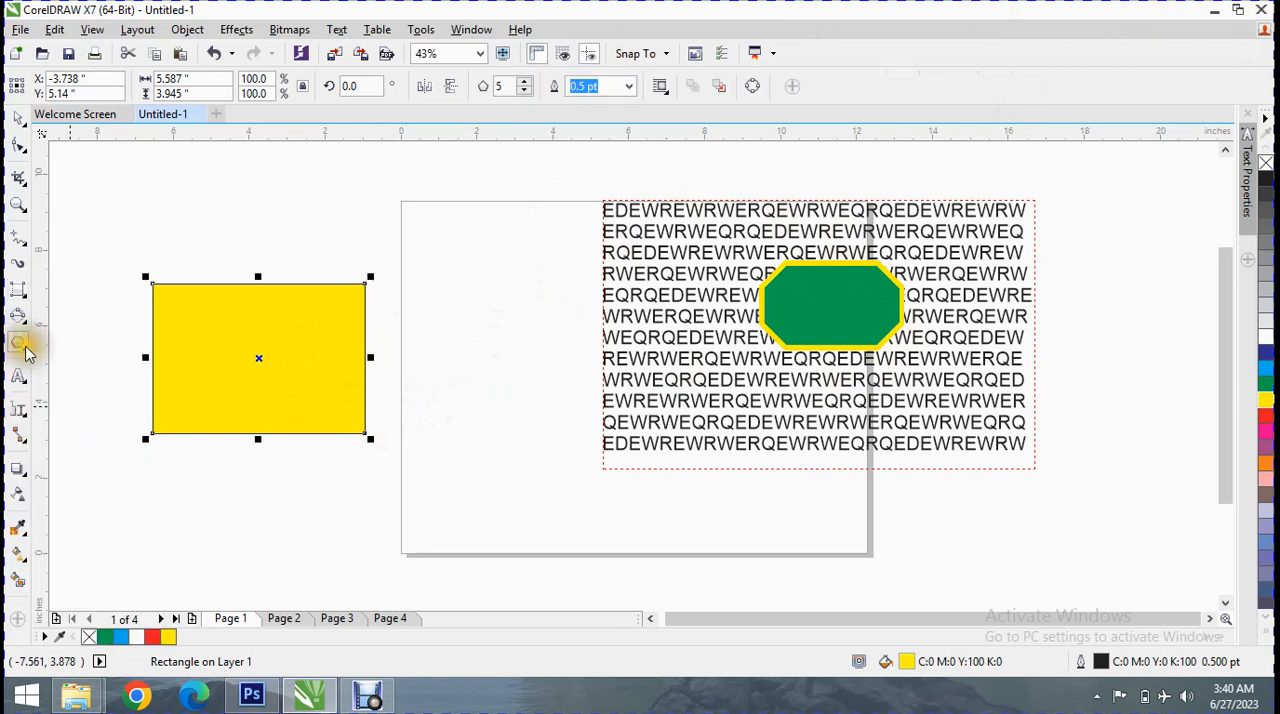
pyautogui.click(20, 345)
pyautogui.click(110, 295)
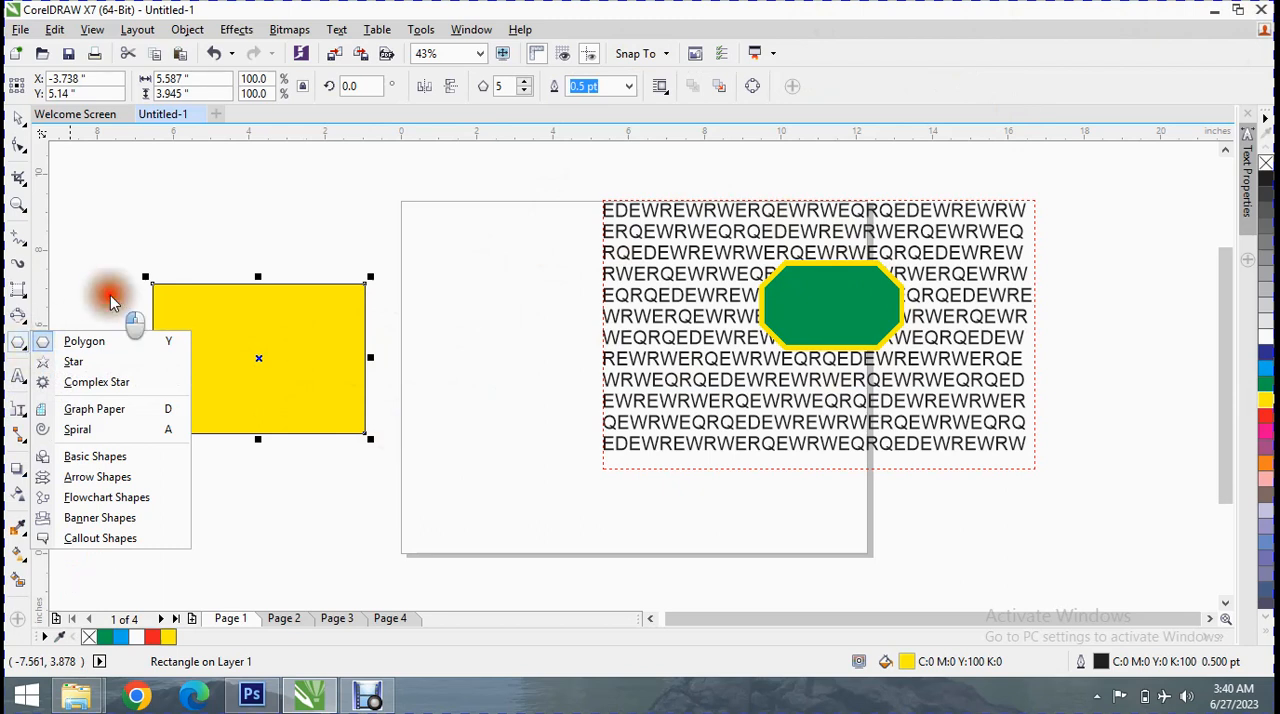
# Draw an ellipse about 6.54 by 5.24 inches overlapping the yellow rectangle and the page's left edge
pyautogui.click(30, 328)
pyautogui.click(82, 317)
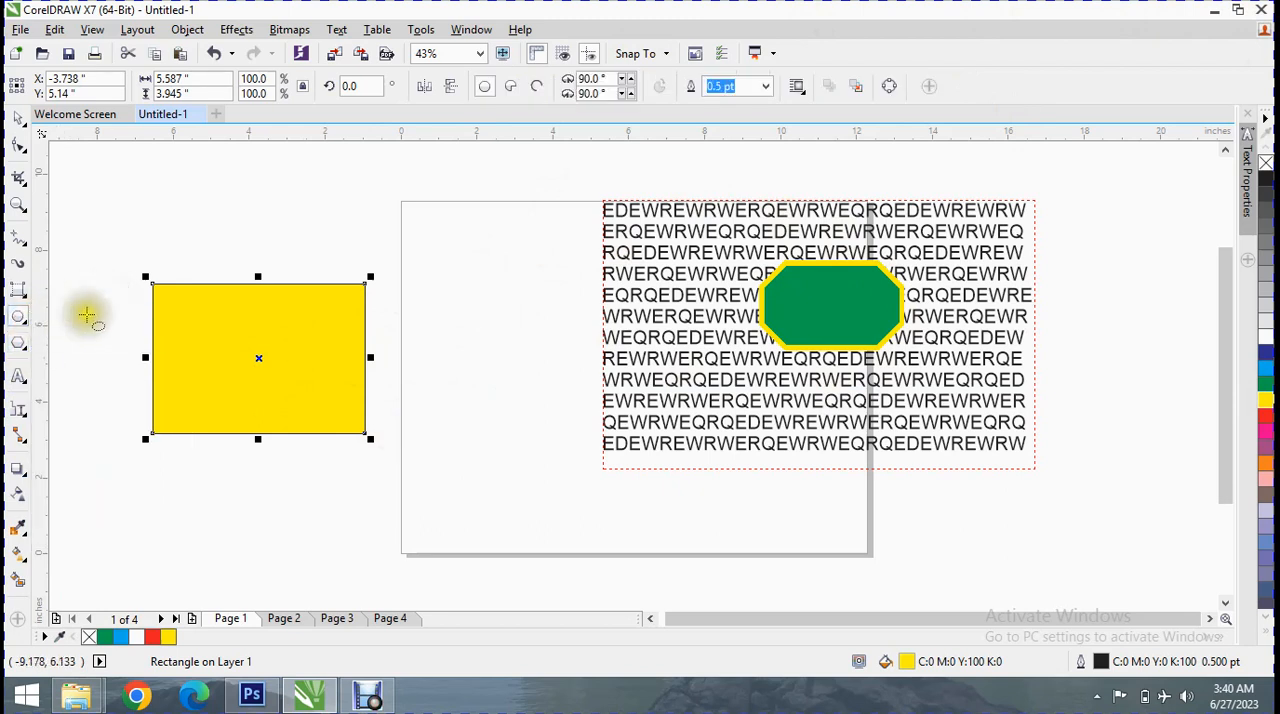
pyautogui.moveTo(274, 192); pyautogui.dragTo(443, 387)
pyautogui.moveTo(445, 290); pyautogui.dragTo(526, 300)
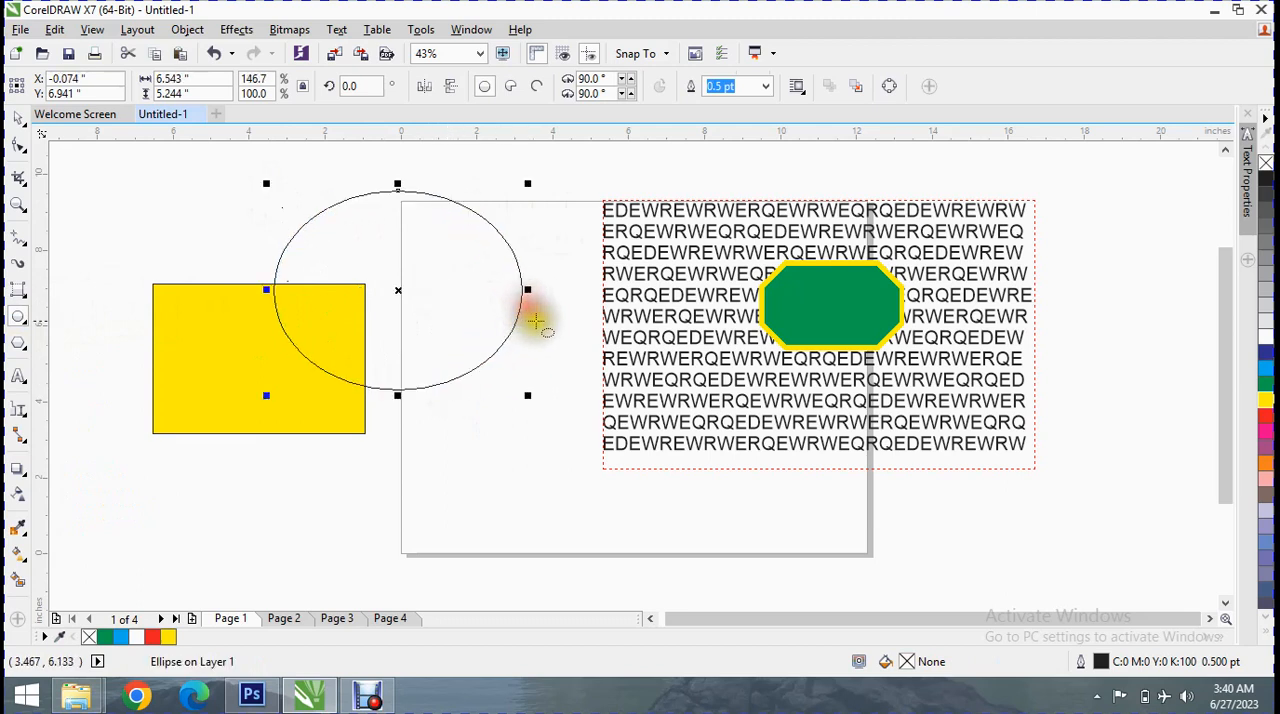
# Try the Pie, Arc and Ellipse forms on the new ellipse, ending with Pie, and fill it with cyan
pyautogui.click(512, 88)
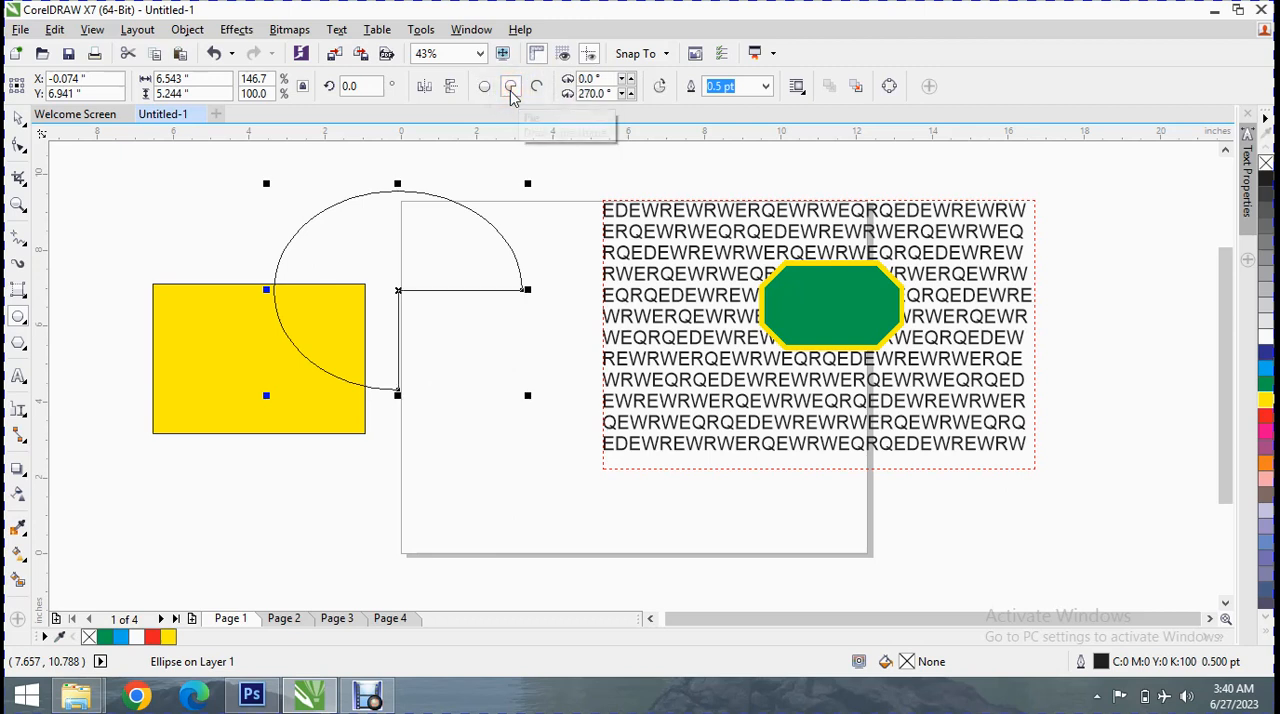
pyautogui.click(538, 88)
pyautogui.click(483, 87)
pyautogui.click(510, 88)
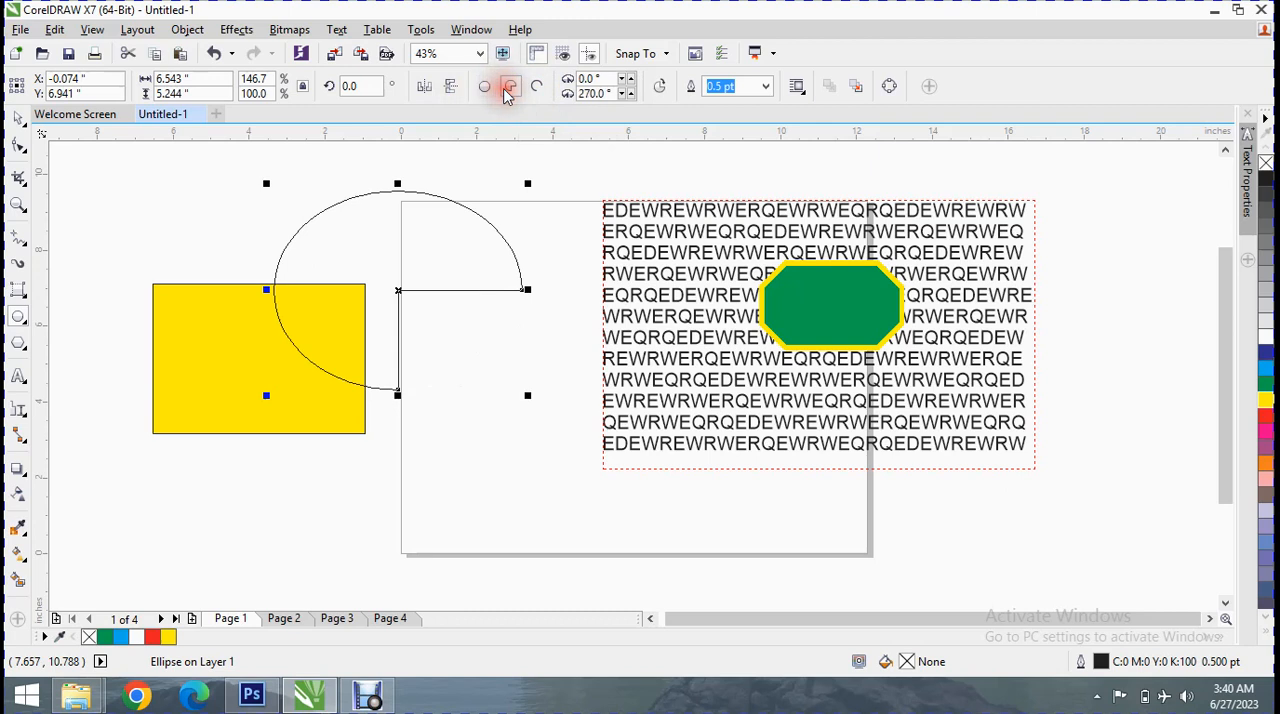
pyautogui.click(1265, 370)
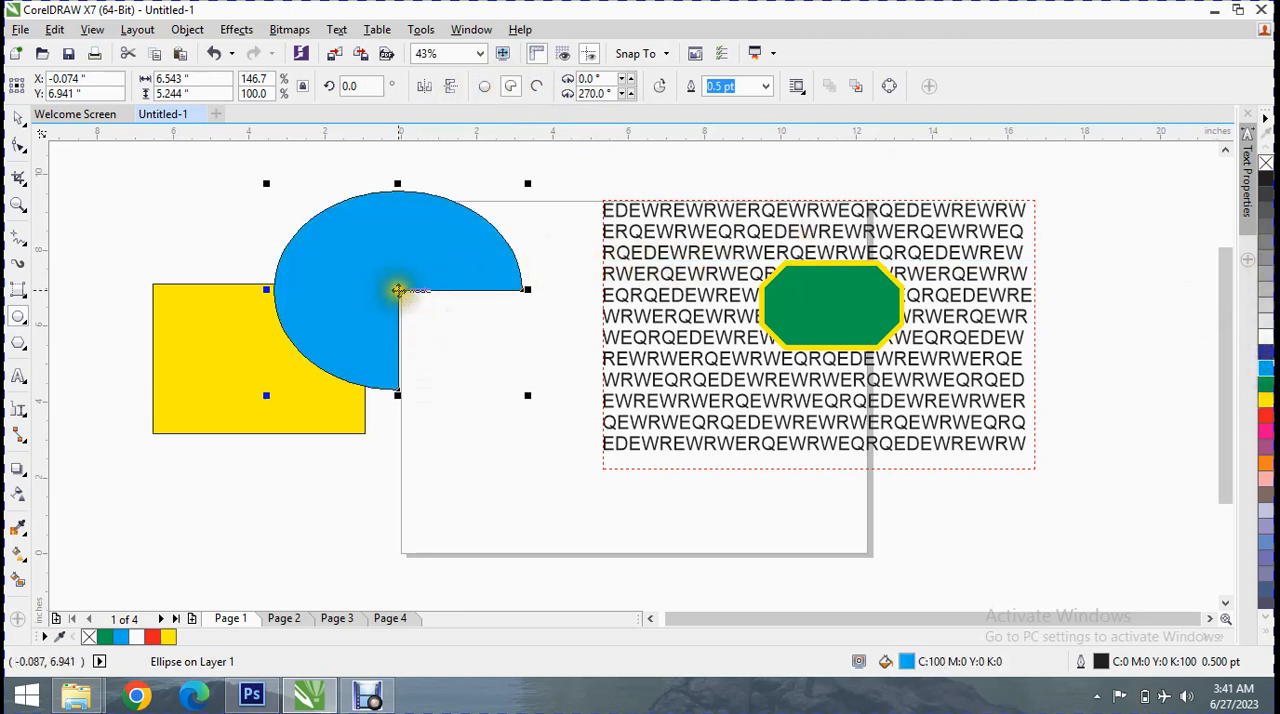
pyautogui.click(18, 145)
pyautogui.click(396, 294)
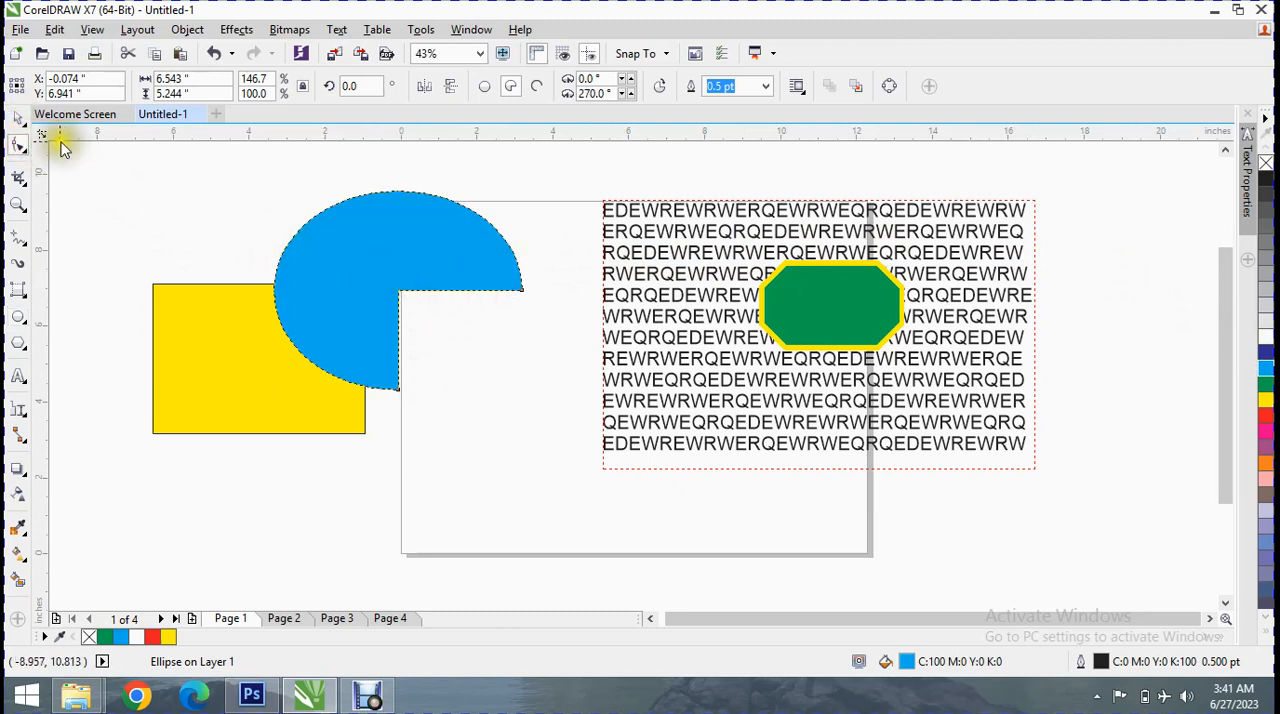
pyautogui.click(14, 318)
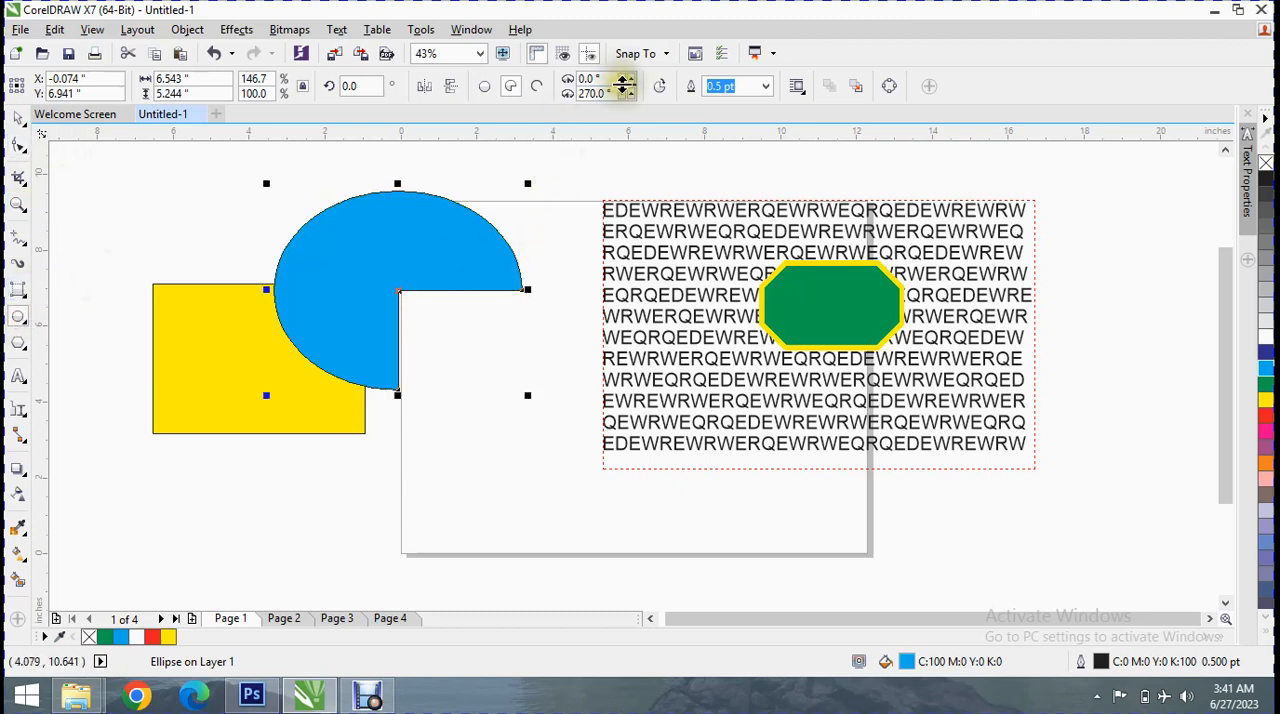
# Set the pie's starting angle to 343° and ending angle to 258°, and try its reversed direction before switching it back
pyautogui.click(625, 82)
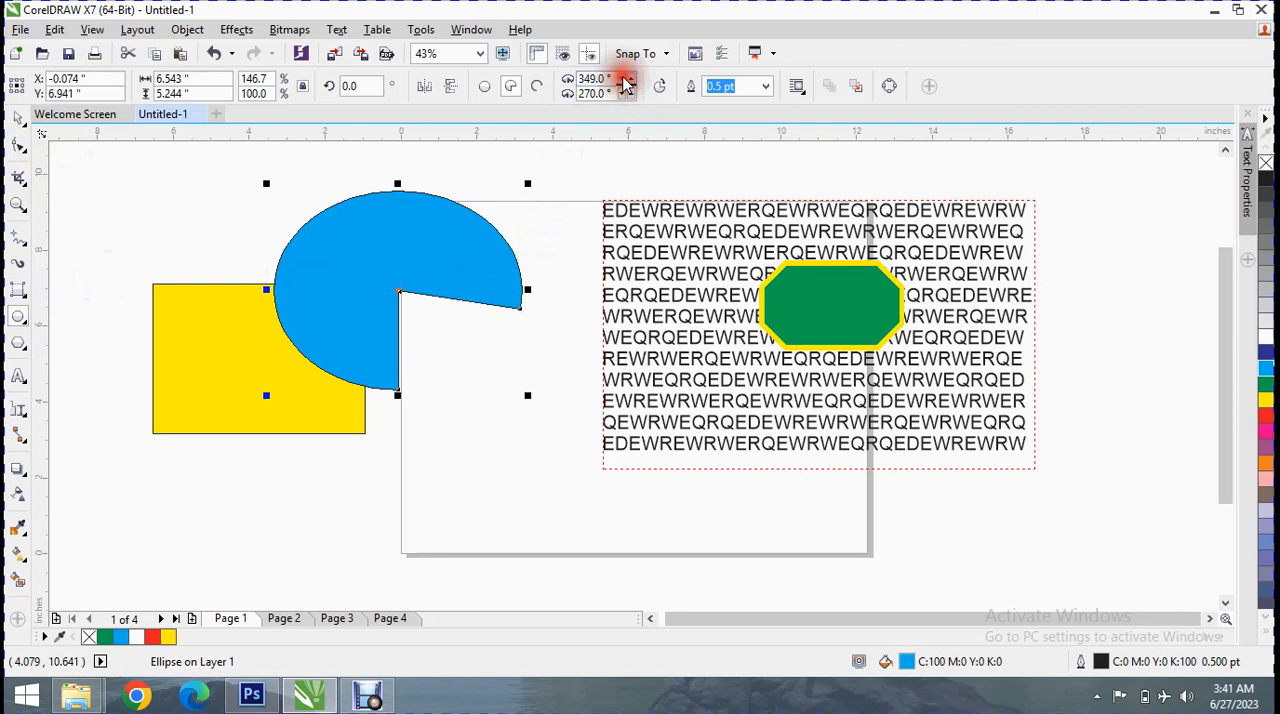
pyautogui.click(625, 82)
pyautogui.click(625, 82)
pyautogui.click(625, 82)
pyautogui.click(625, 82)
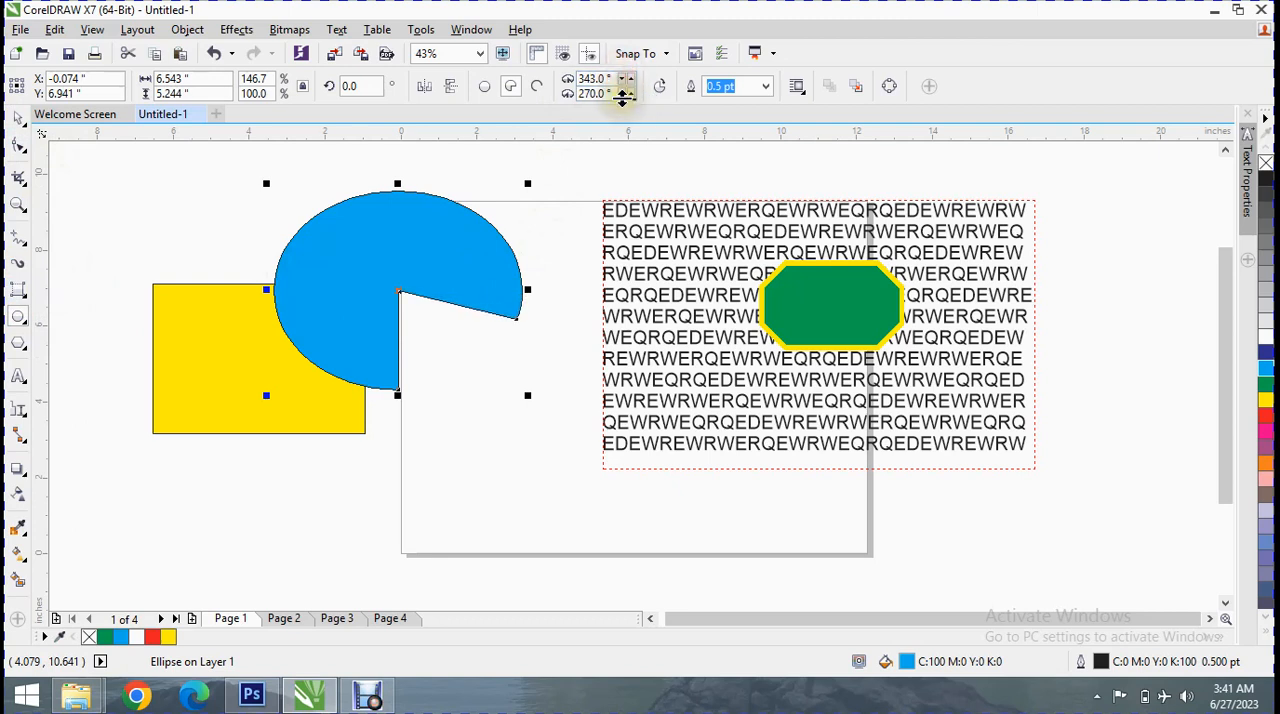
pyautogui.click(625, 95)
pyautogui.click(625, 95)
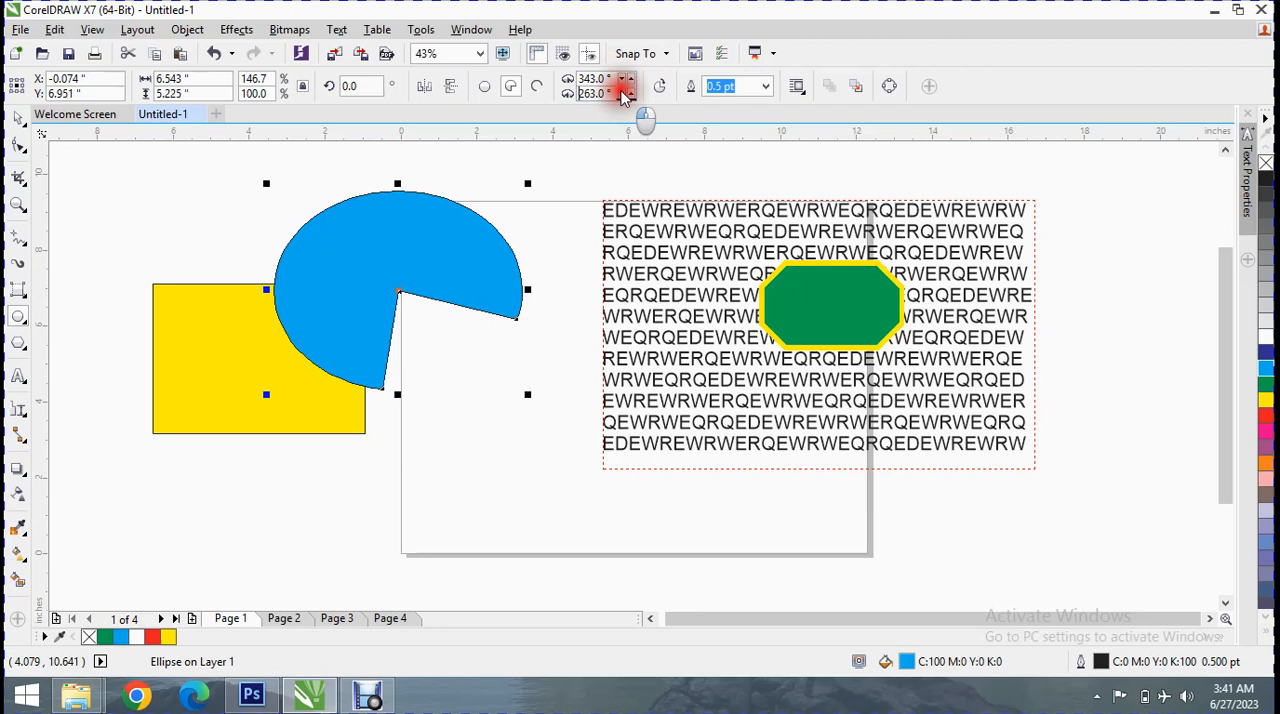
pyautogui.click(625, 95)
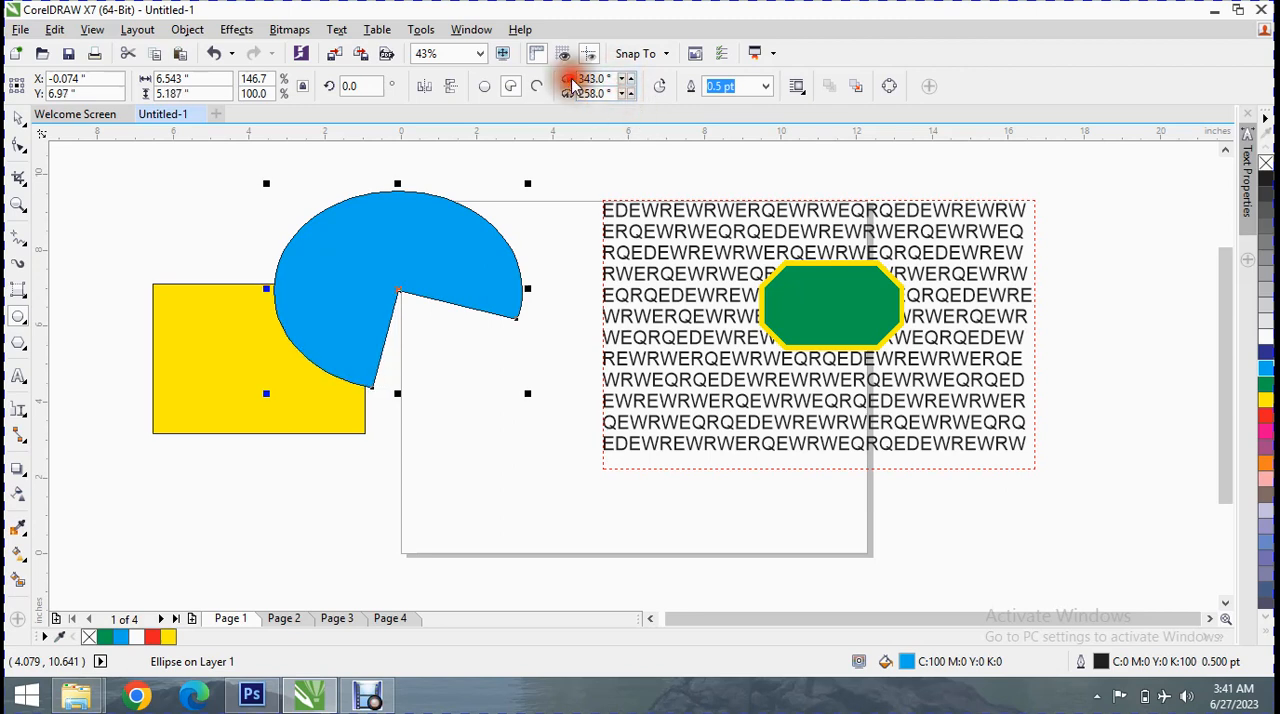
pyautogui.click(660, 88)
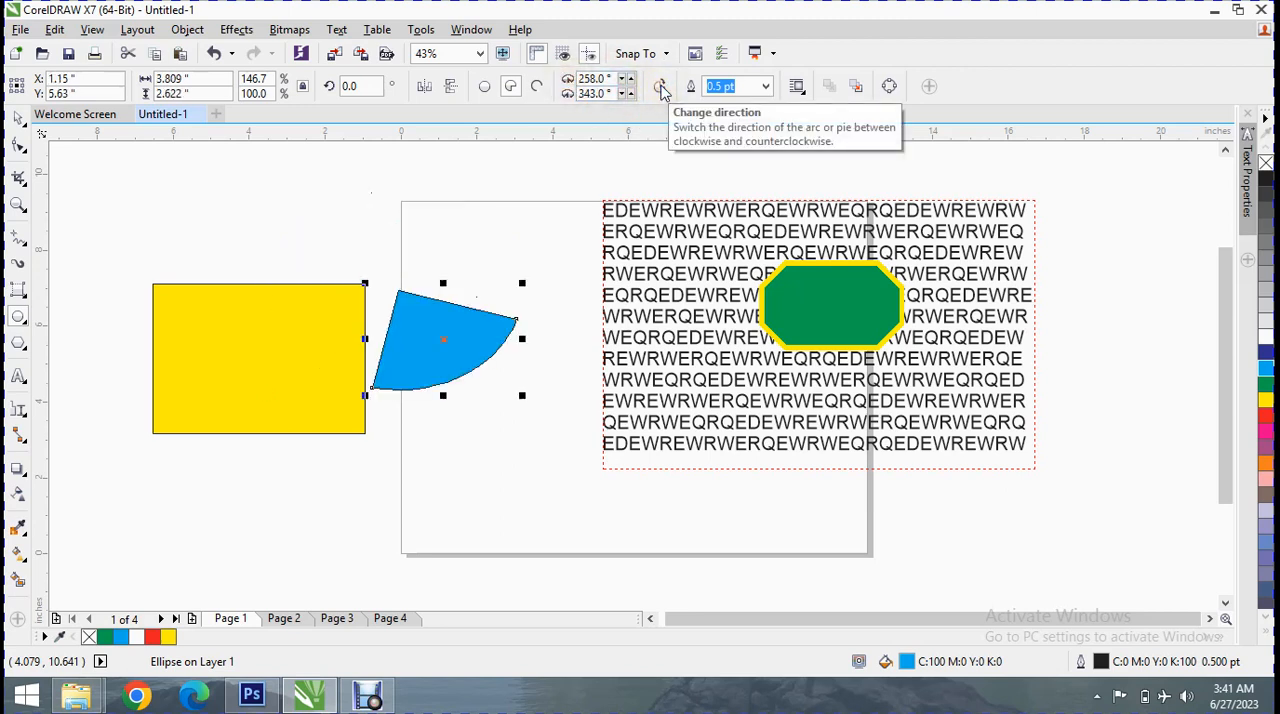
pyautogui.click(661, 89)
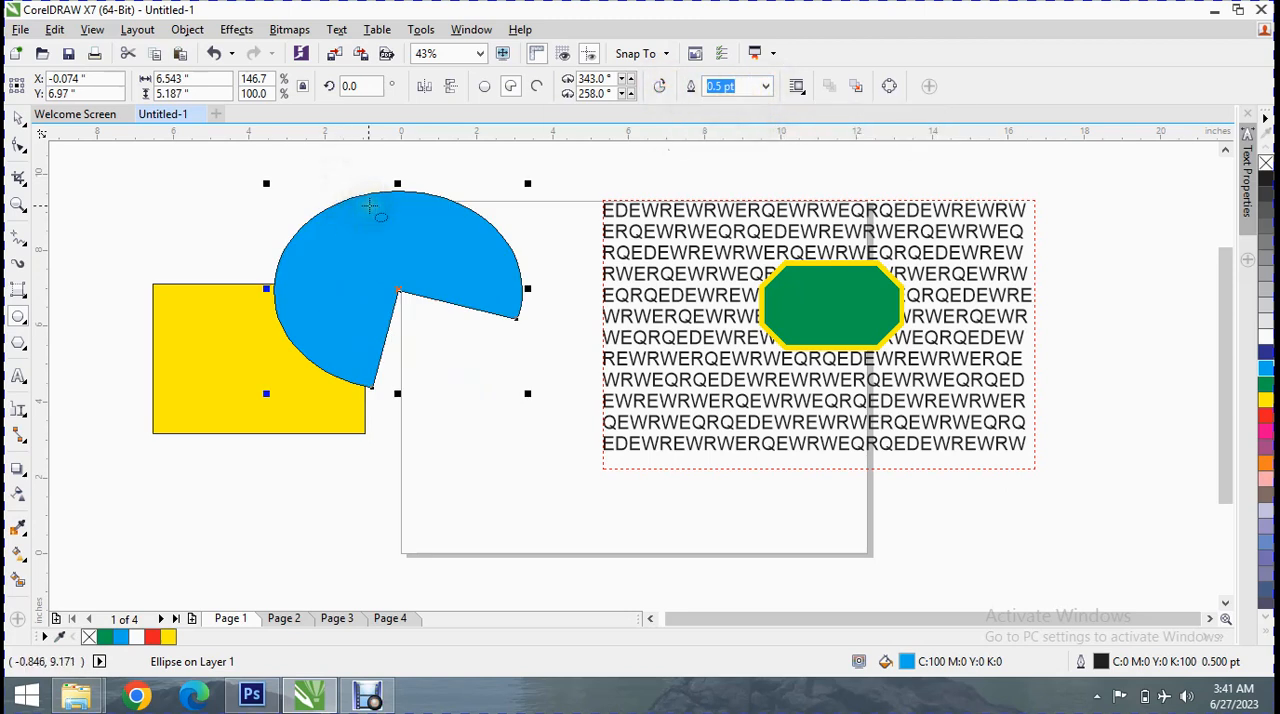
# Draw a 3-point ellipse about 7.35 by 6.81 inches over the lower part of the yellow rectangle and fill it with green
pyautogui.click(27, 326)
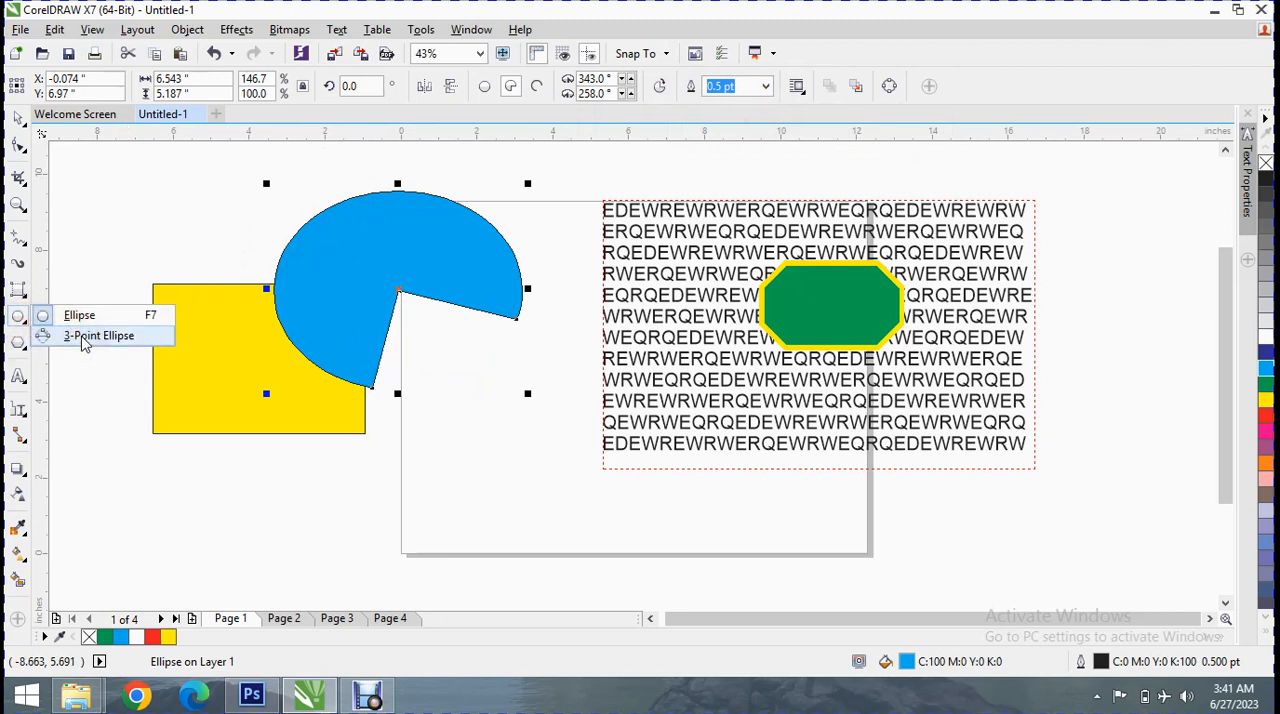
pyautogui.click(86, 340)
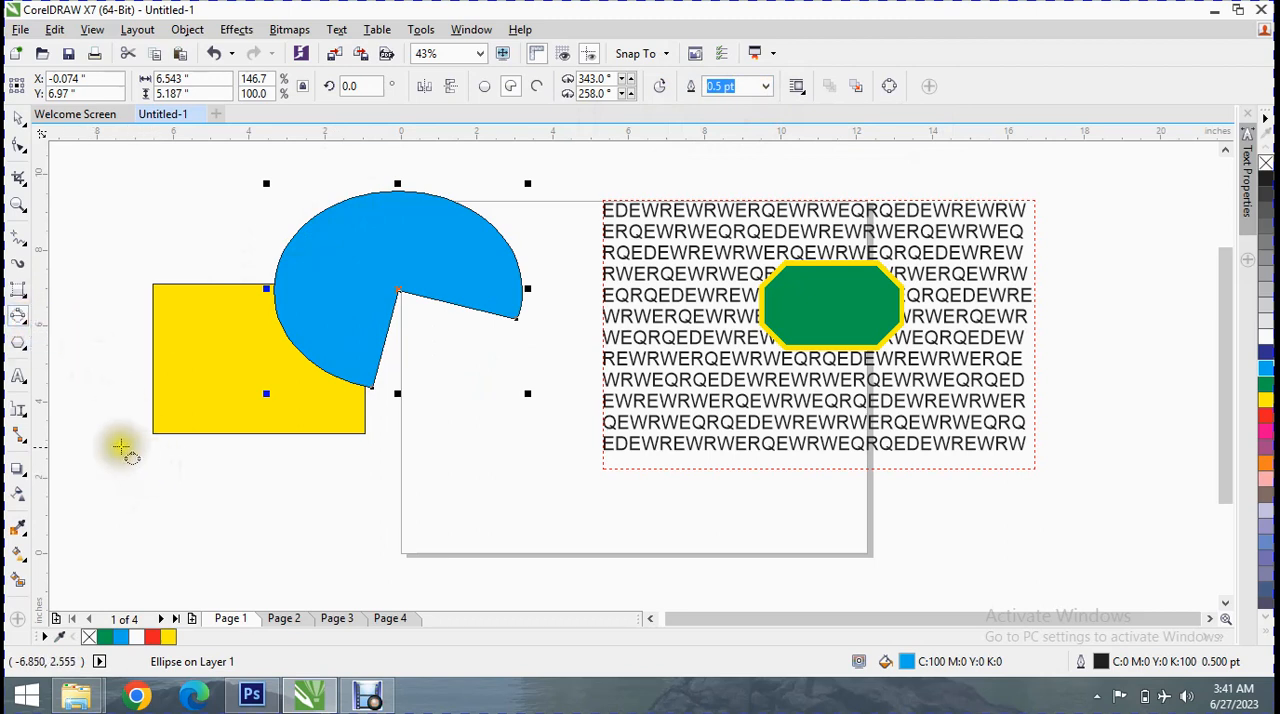
pyautogui.moveTo(100, 450); pyautogui.dragTo(380, 447)
pyautogui.moveTo(380, 448); pyautogui.dragTo(403, 578)
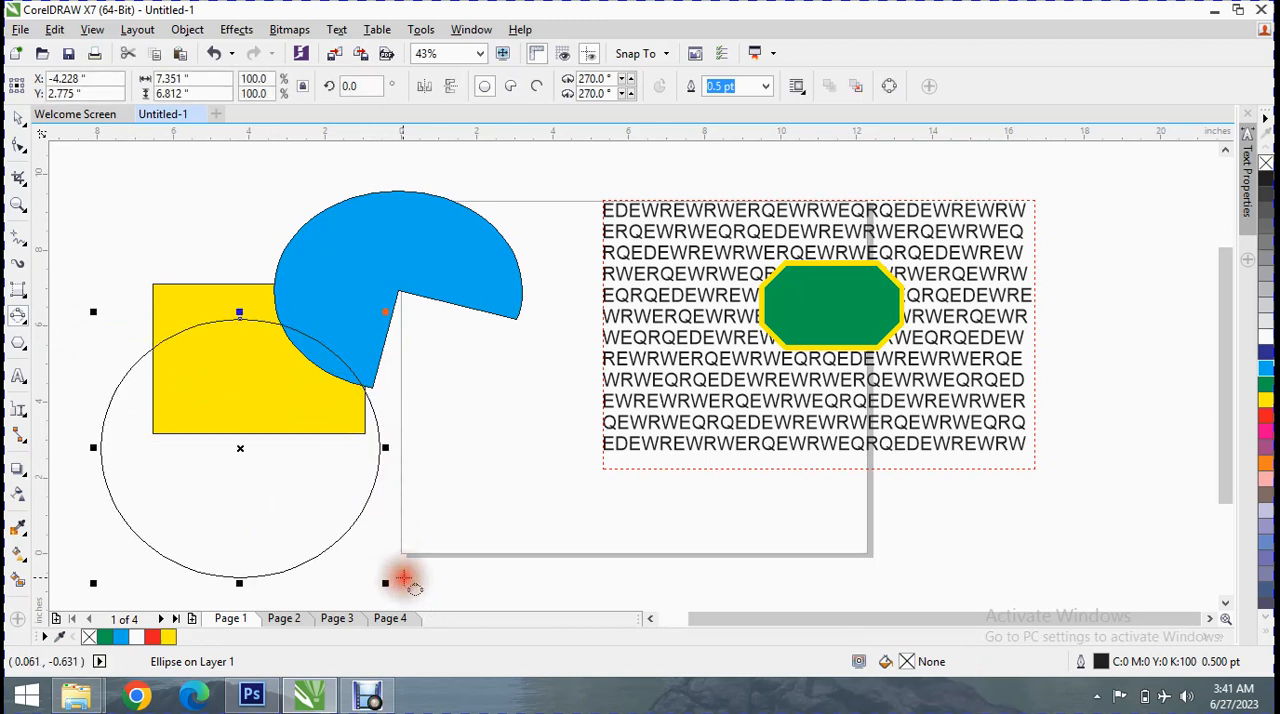
pyautogui.click(1267, 382)
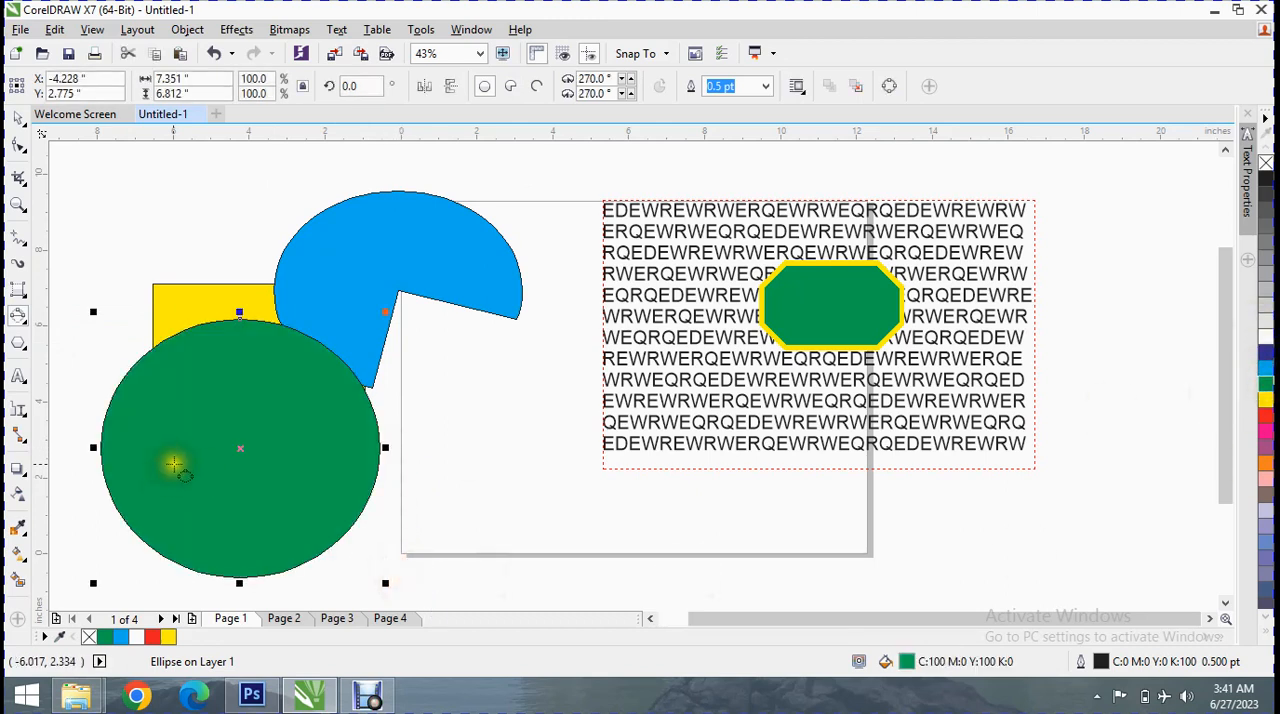